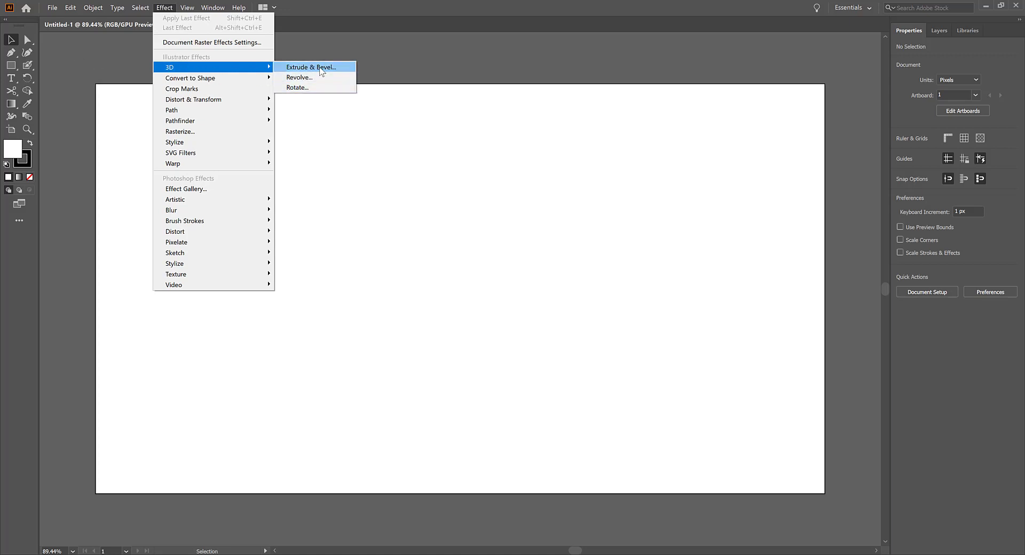
# - Add a line of point text reading "EXTRUDE" in the upper part of the artboard
pyautogui.click(383, 62)
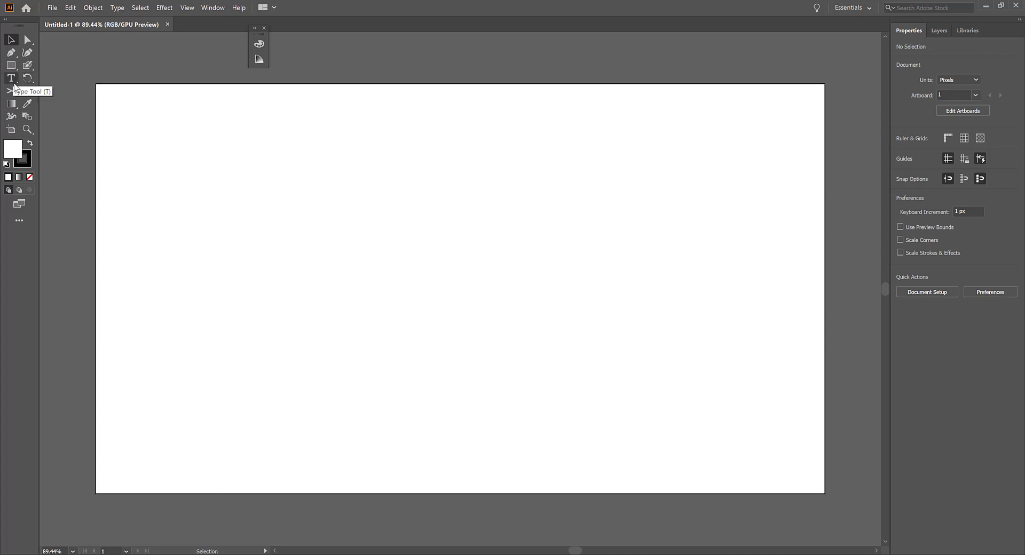
pyautogui.click(11, 78)
pyautogui.click(264, 178)
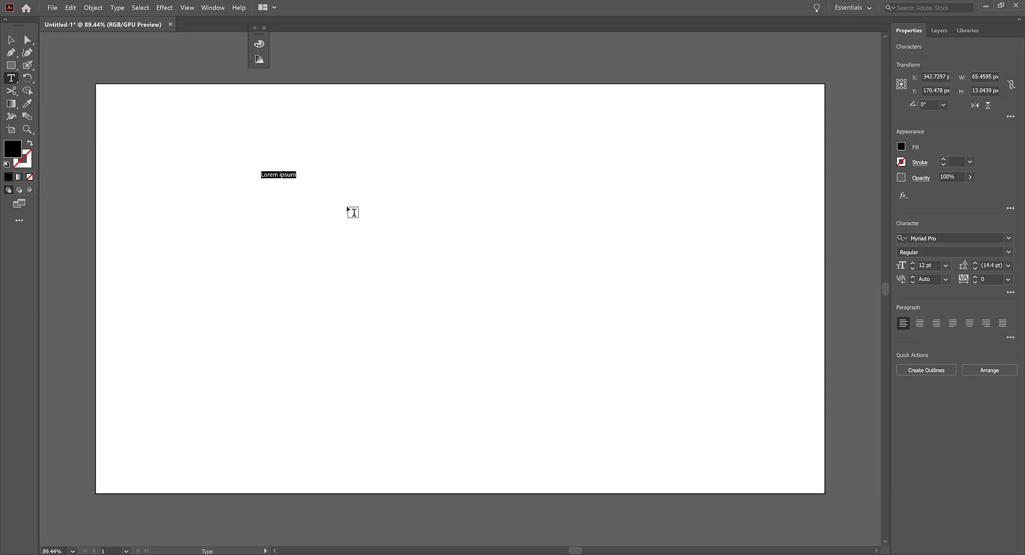
pyautogui.write('EXTRUDE')
# - Set the font of the whole EXTRUDE text to Futura PT Extra Bold
pyautogui.hotkey('ctrl', 'a')
pyautogui.click(951, 237)
pyautogui.write('Fu')
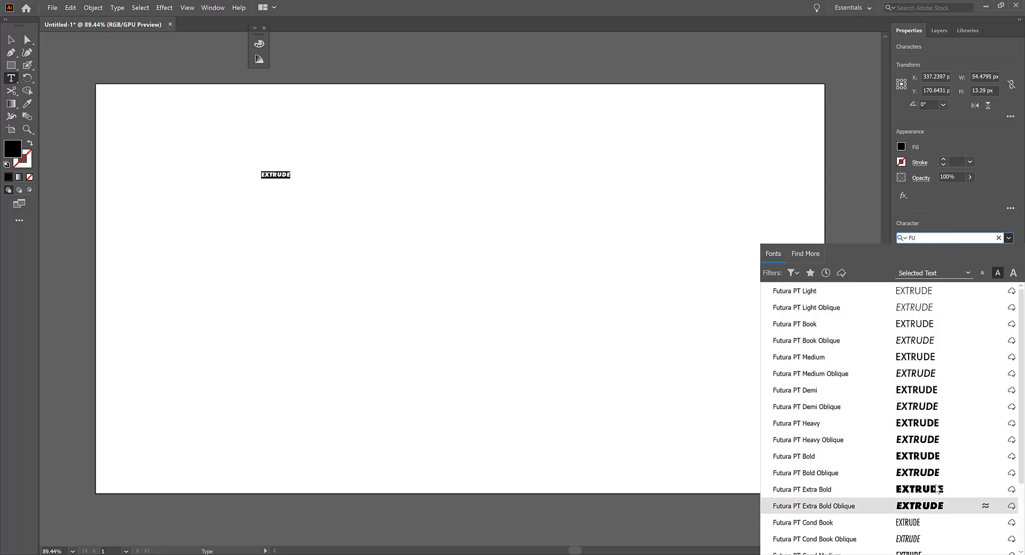
pyautogui.click(928, 493)
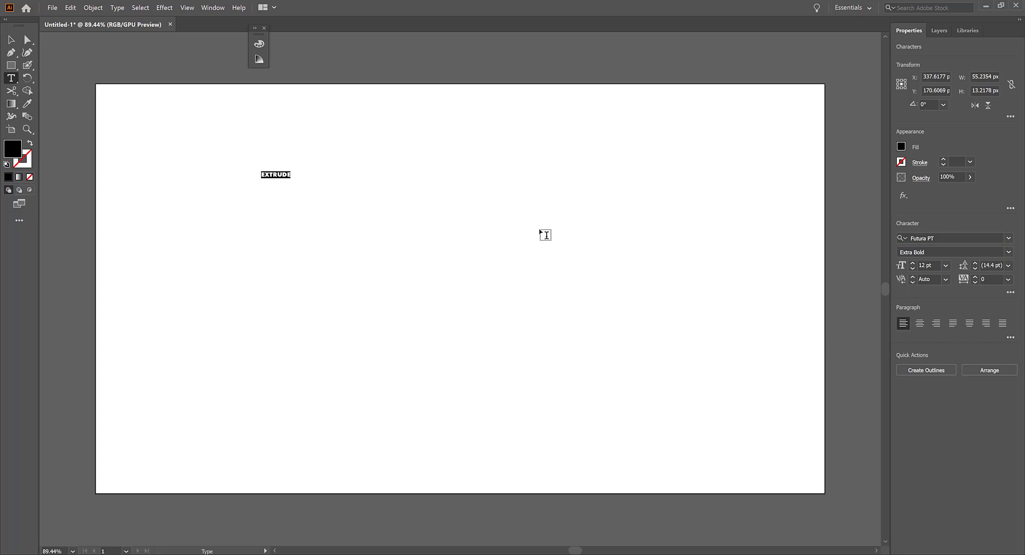
# - Enlarge the EXTRUDE text to 166 pt and finish editing it
pyautogui.press('Escape')
pyautogui.hotkey('ctrl', 'shift', '.')
pyautogui.hotkey('ctrl', 'shift', '.')
pyautogui.hotkey('ctrl', 'shift', '.')
pyautogui.hotkey('ctrl', 'shift', '.')
pyautogui.hotkey('ctrl', 'shift', '.')
pyautogui.hotkey('ctrl', 'shift', '.')
pyautogui.hotkey('ctrl', 'shift', '.')
pyautogui.hotkey('ctrl', 'shift', '.')
pyautogui.hotkey('ctrl', 'shift', '.')
pyautogui.hotkey('ctrl', 'shift', '.')
pyautogui.hotkey('ctrl', 'shift', '.')
pyautogui.hotkey('ctrl', 'shift', '.')
pyautogui.hotkey('ctrl', 'shift', '.')
pyautogui.hotkey('ctrl', 'shift', '.')
pyautogui.hotkey('ctrl', 'shift', '.')
pyautogui.hotkey('ctrl', 'shift', '.')
pyautogui.hotkey('ctrl', 'shift', '.')
pyautogui.hotkey('ctrl', 'shift', '.')
pyautogui.hotkey('ctrl', 'shift', '.')
pyautogui.hotkey('ctrl', 'shift', '.')
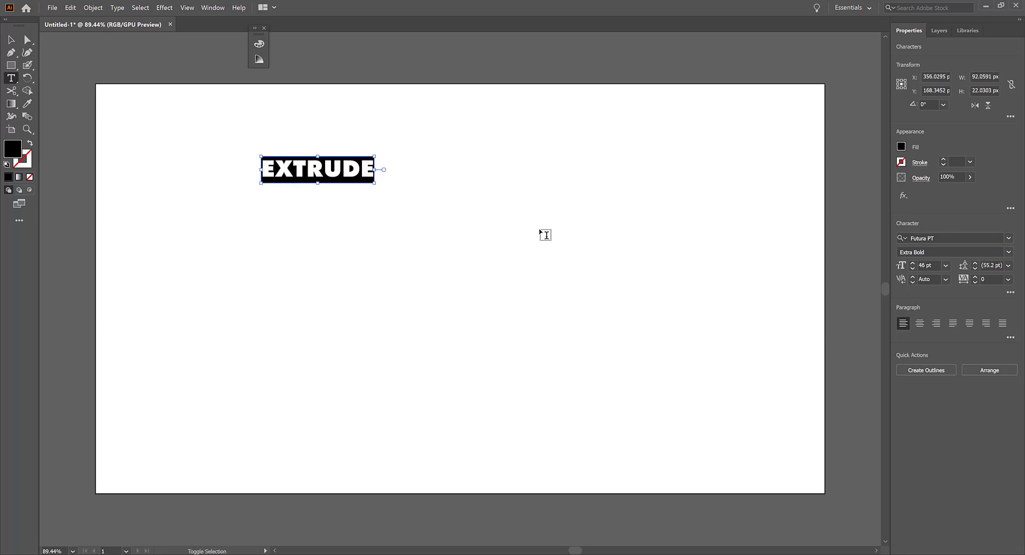
pyautogui.hotkey('ctrl', 'shift', '.')
pyautogui.hotkey('ctrl', 'shift', '.')
pyautogui.hotkey('ctrl', 'shift', '.')
pyautogui.hotkey('ctrl', 'shift', '.')
pyautogui.hotkey('ctrl', 'shift', '.')
pyautogui.hotkey('ctrl', 'shift', '.')
pyautogui.hotkey('ctrl', 'shift', '.')
pyautogui.hotkey('ctrl', 'shift', '.')
pyautogui.hotkey('ctrl', 'shift', '.')
pyautogui.hotkey('ctrl', 'shift', '.')
pyautogui.hotkey('ctrl', 'shift', '.')
pyautogui.hotkey('ctrl', 'shift', '.')
pyautogui.hotkey('ctrl', 'shift', '.')
pyautogui.hotkey('ctrl', 'shift', '.')
pyautogui.hotkey('ctrl', 'shift', '.')
pyautogui.hotkey('ctrl', 'shift', '.')
pyautogui.hotkey('ctrl', 'shift', '.')
pyautogui.hotkey('ctrl', 'shift', '.')
pyautogui.hotkey('ctrl', 'shift', '.')
pyautogui.hotkey('ctrl', 'shift', '.')
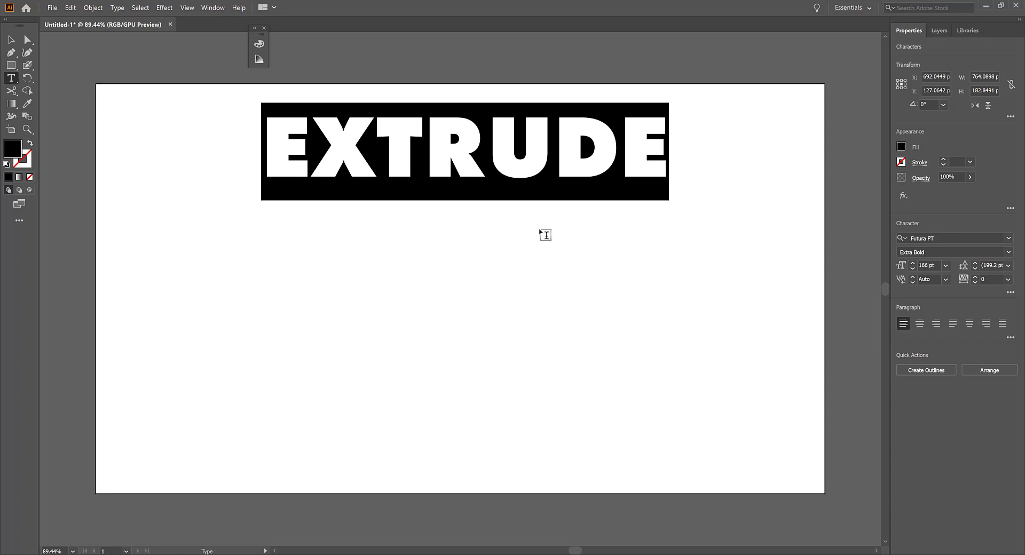
pyautogui.press('Escape')
pyautogui.click(226, 210)
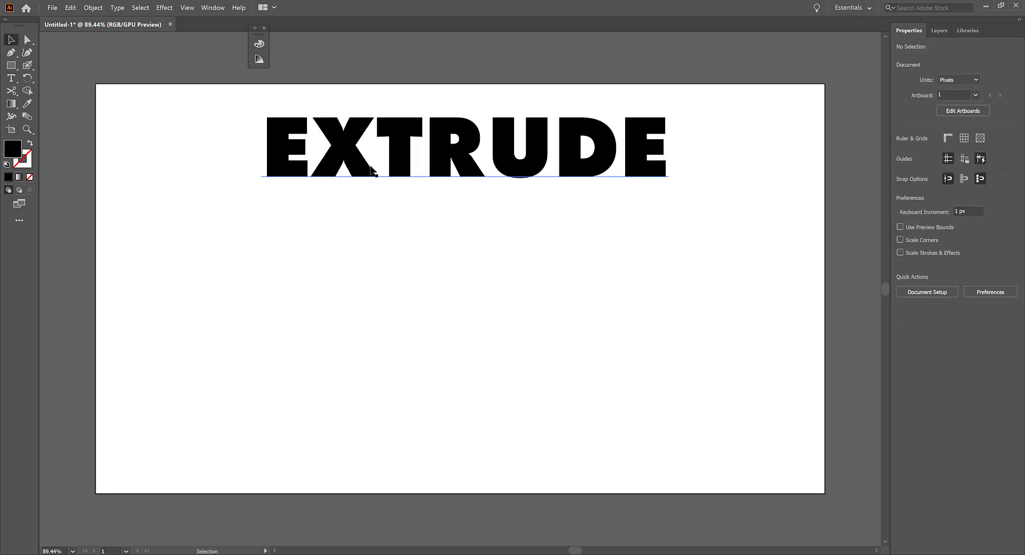
# - Move the EXTRUDE text down towards the middle of the artboard
pyautogui.moveTo(529, 157); pyautogui.dragTo(516, 249)
pyautogui.click(519, 305)
pyautogui.keyDown('ctrl'); pyautogui.click(458, 255); pyautogui.keyUp('ctrl')
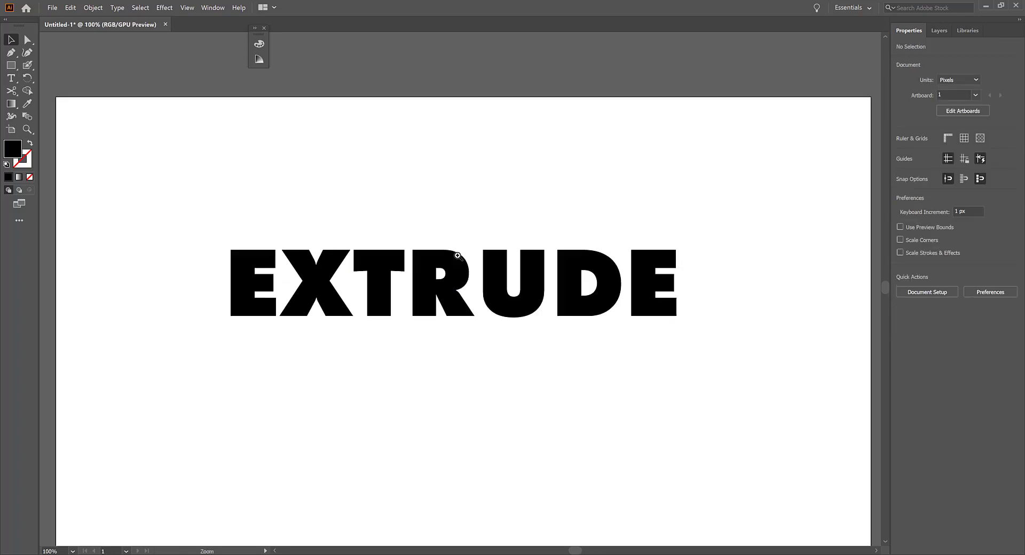
# - Fill the EXTRUDE text with a dark red swatch and deselect it
pyautogui.click(469, 286)
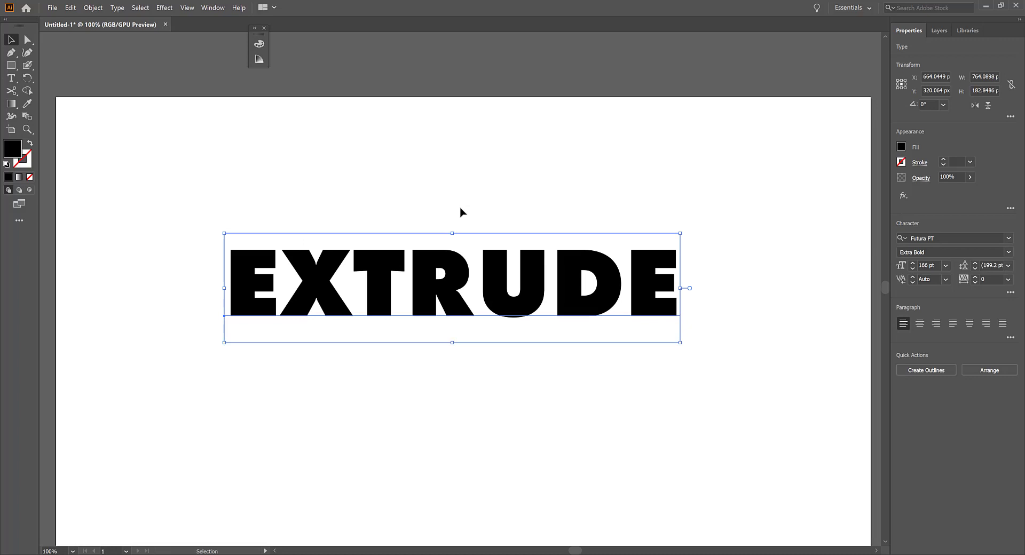
pyautogui.click(905, 147)
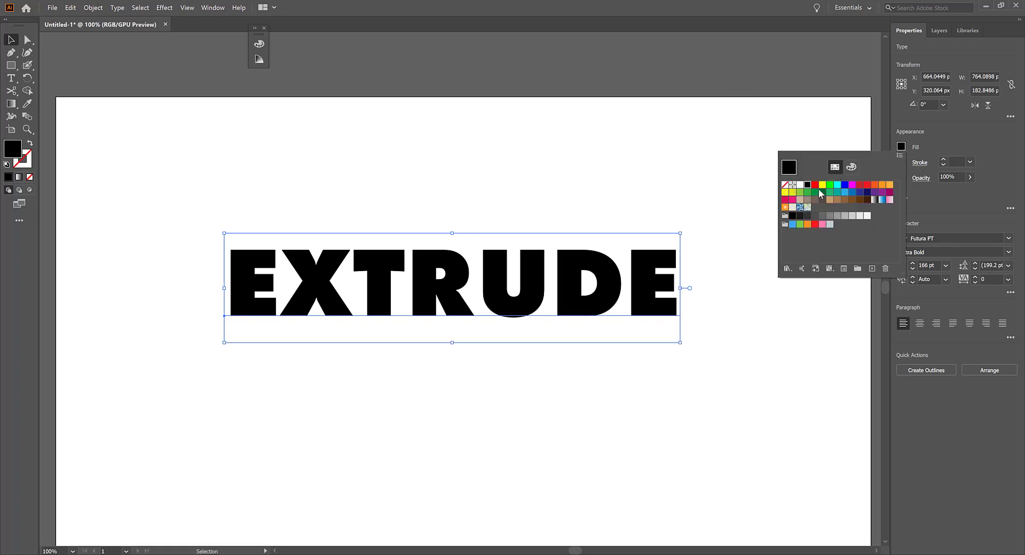
pyautogui.click(860, 185)
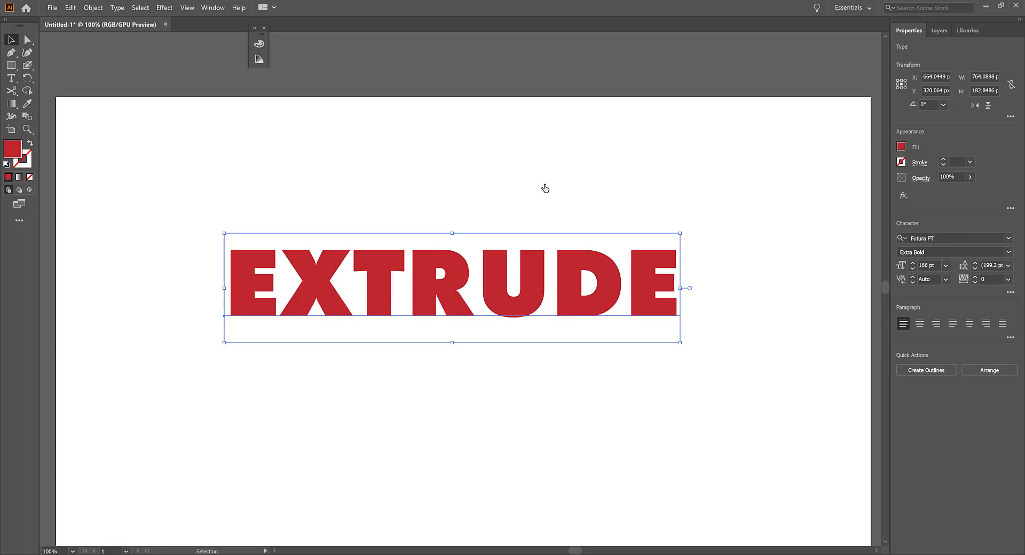
pyautogui.click(518, 184)
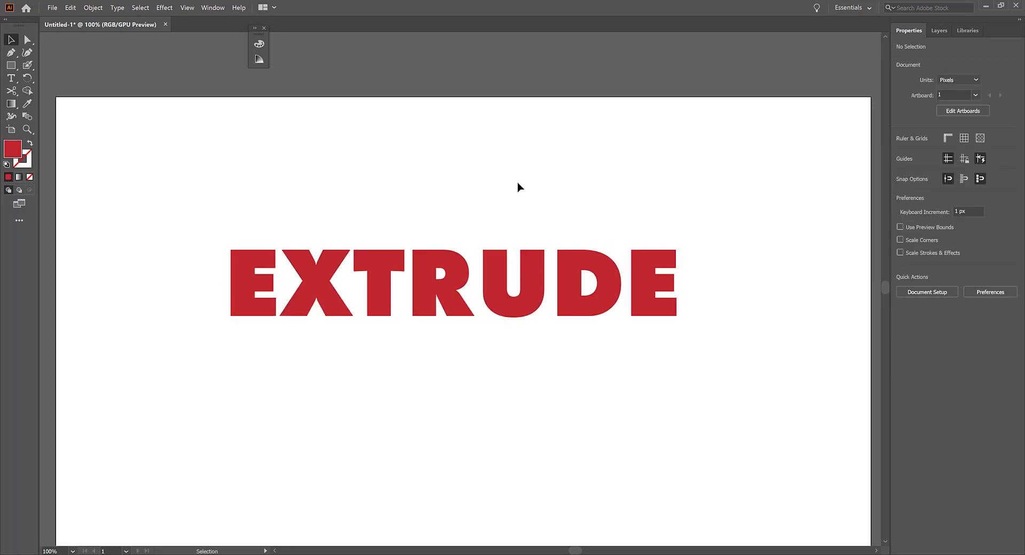
# - Start a 3D Extrude & Bevel effect on the EXTRUDE text and move its options window clear of the artwork
pyautogui.click(542, 279)
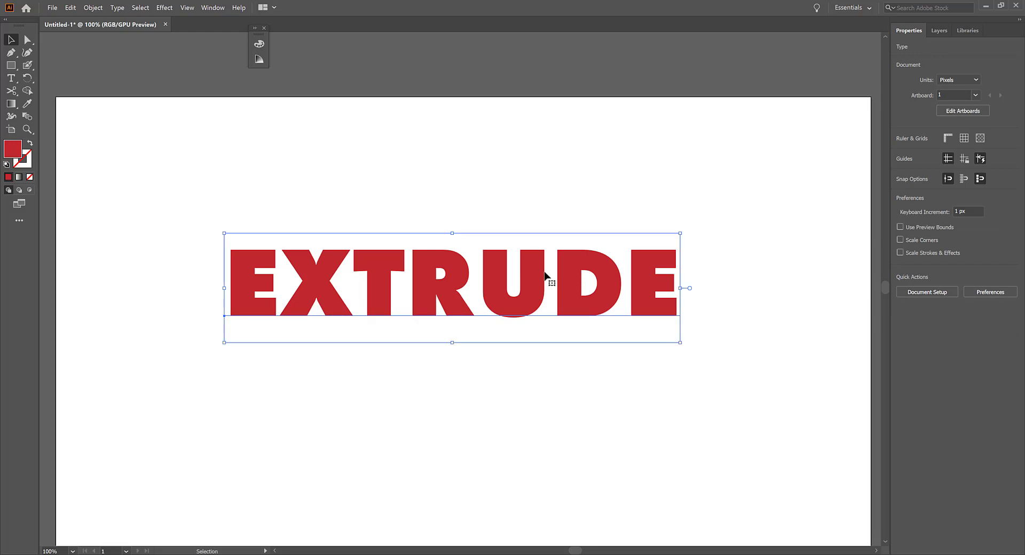
pyautogui.click(165, 8)
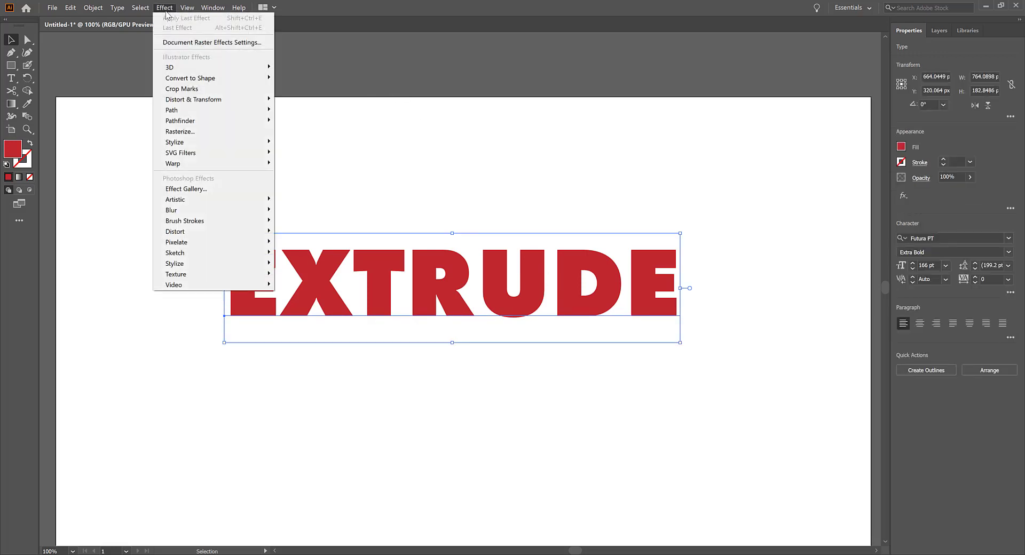
pyautogui.moveTo(192, 70)
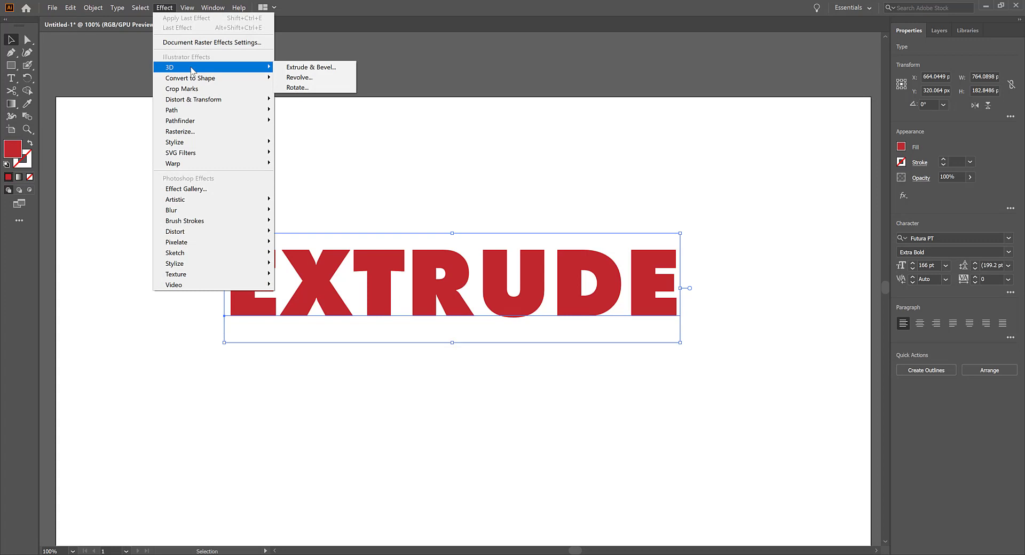
pyautogui.click(285, 67)
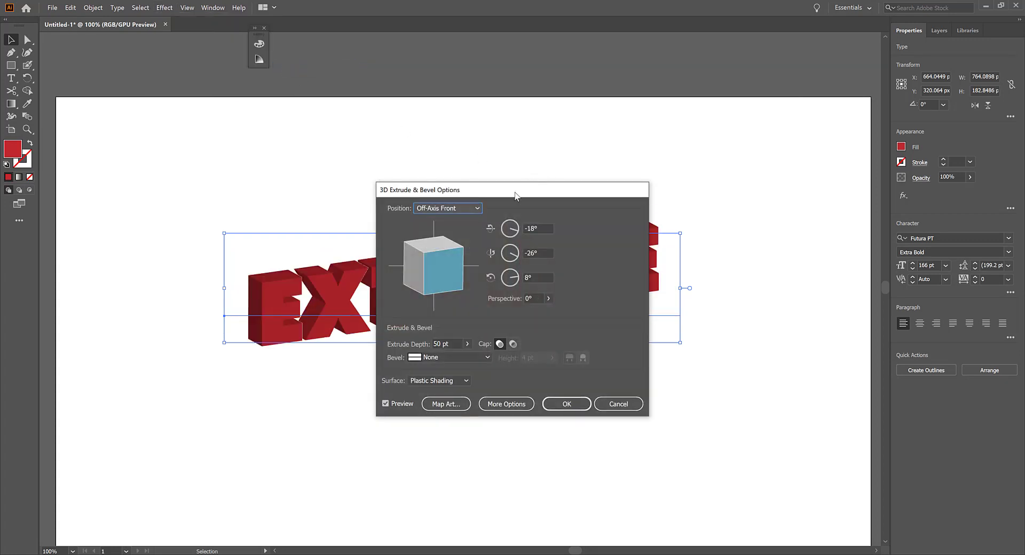
pyautogui.moveTo(515, 191); pyautogui.dragTo(817, 157)
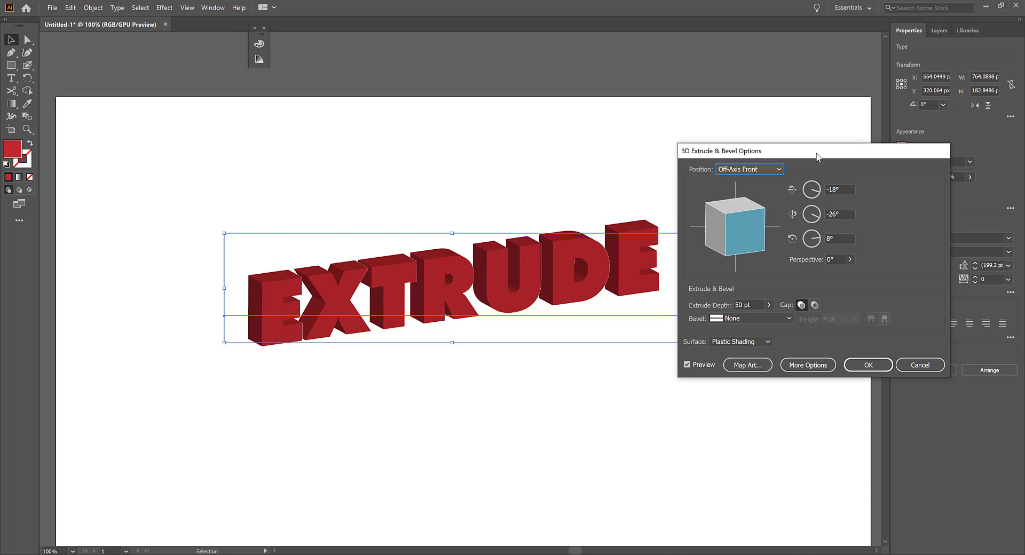
pyautogui.moveTo(817, 156); pyautogui.dragTo(824, 115)
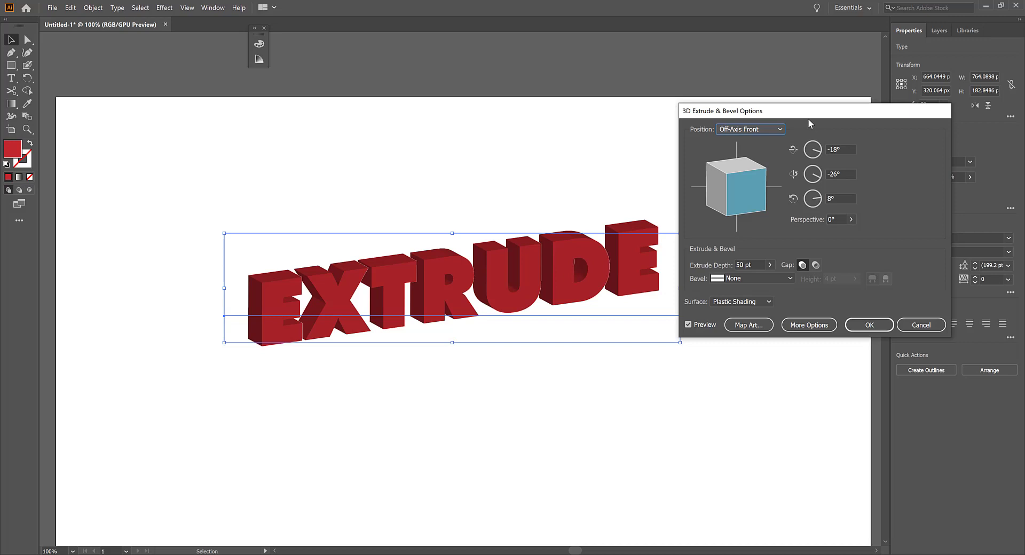
# - Try the Front, Off-Axis Left and Off-Axis Bottom position presets on the text, then return to Front
pyautogui.click(781, 129)
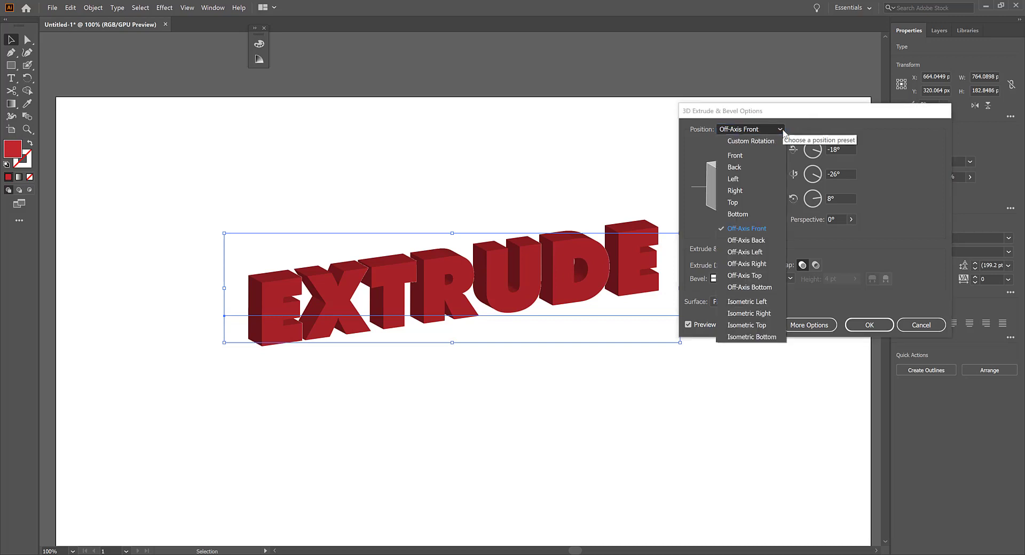
pyautogui.click(773, 152)
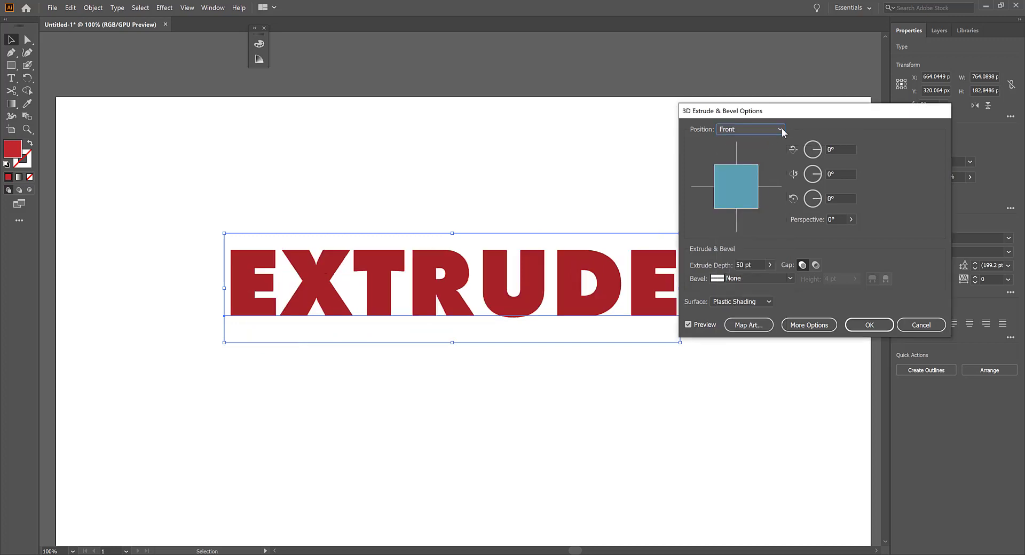
pyautogui.click(781, 130)
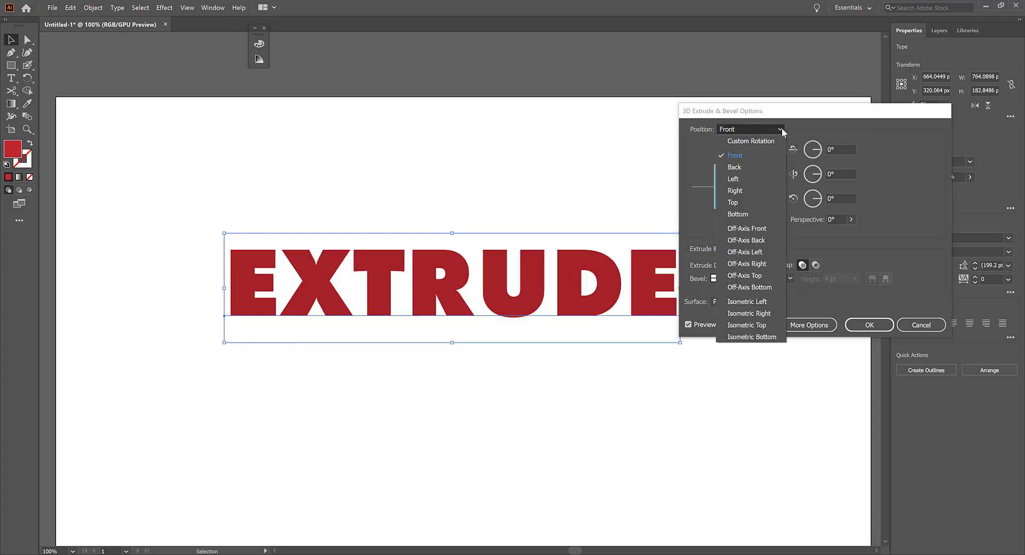
pyautogui.click(753, 252)
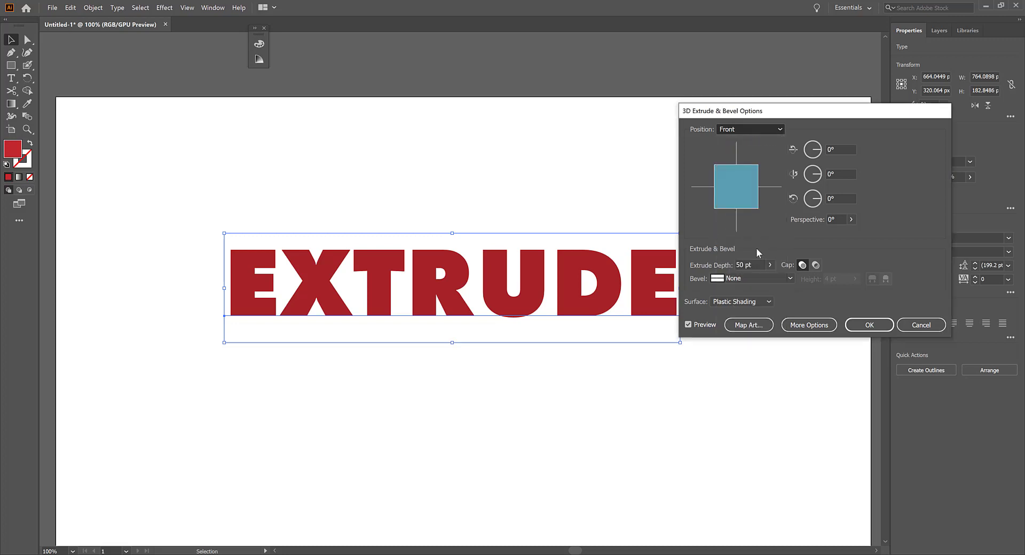
pyautogui.click(783, 130)
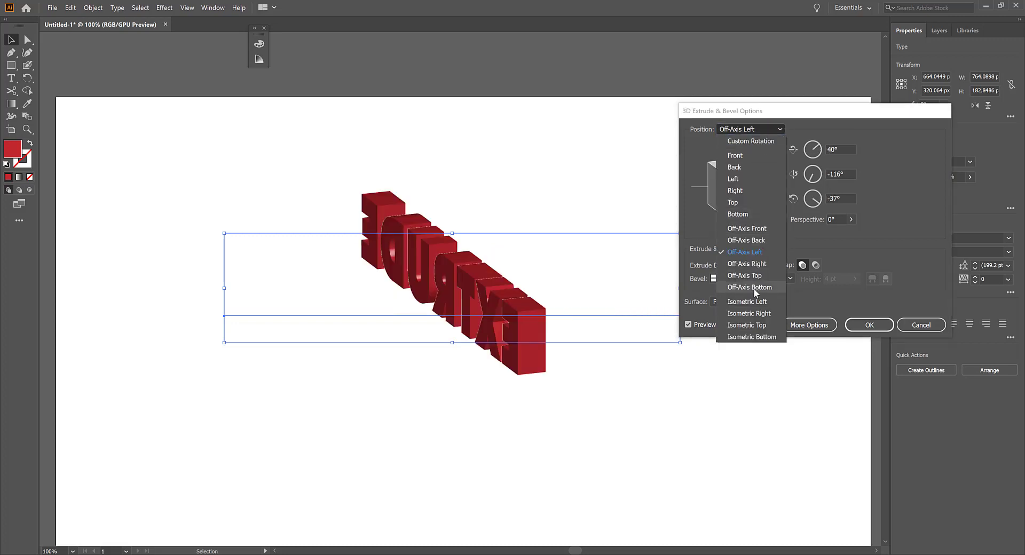
pyautogui.click(754, 287)
pyautogui.click(783, 129)
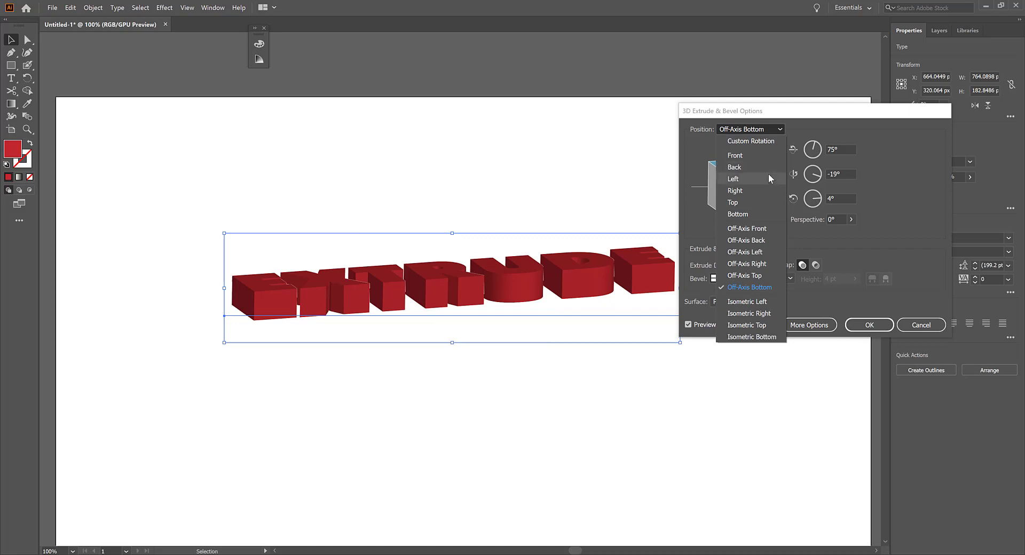
pyautogui.click(768, 155)
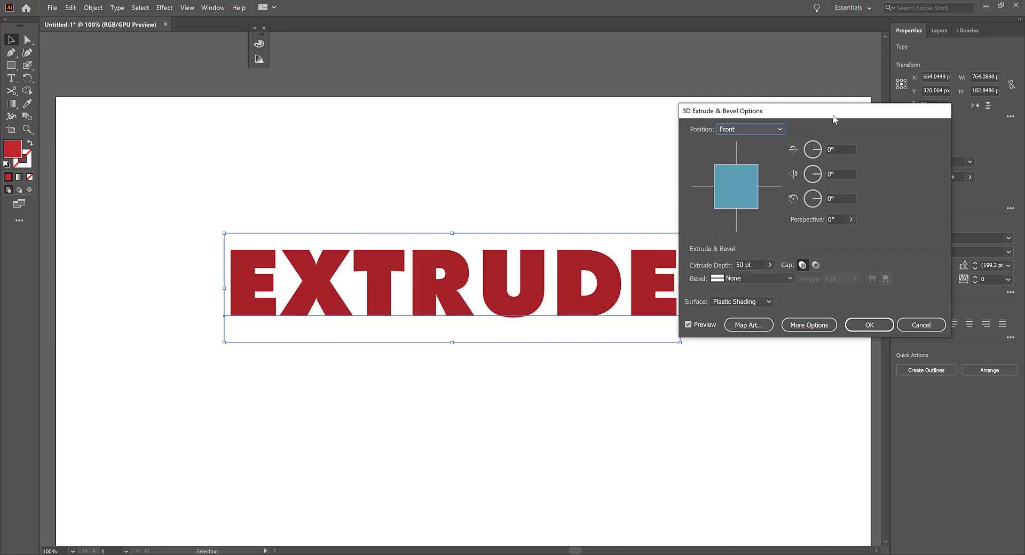
# - Try a freehand custom rotation of the extruded text to about 16°, -3° and -1° using the preview cube
pyautogui.moveTo(835, 114); pyautogui.dragTo(886, 198)
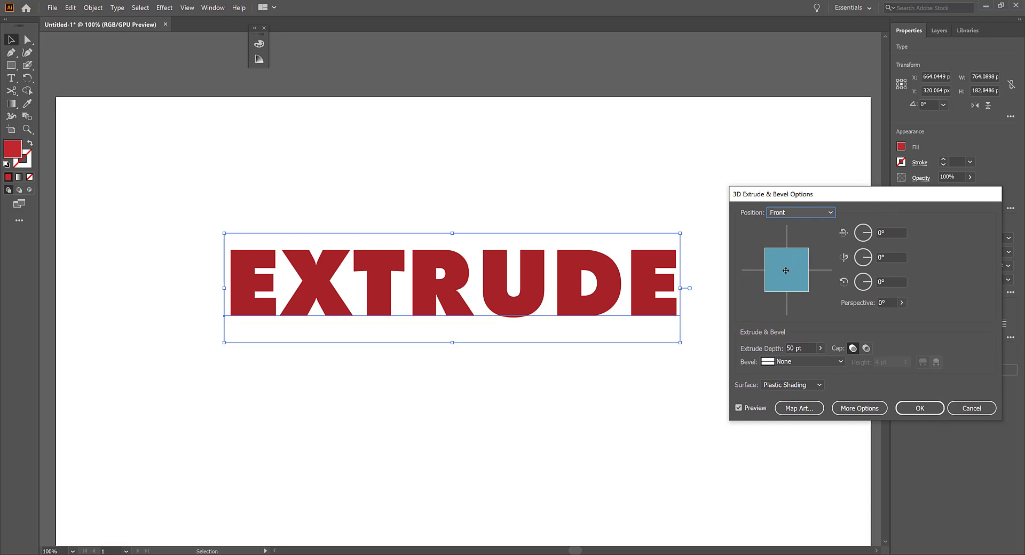
pyautogui.moveTo(786, 271); pyautogui.dragTo(789, 262)
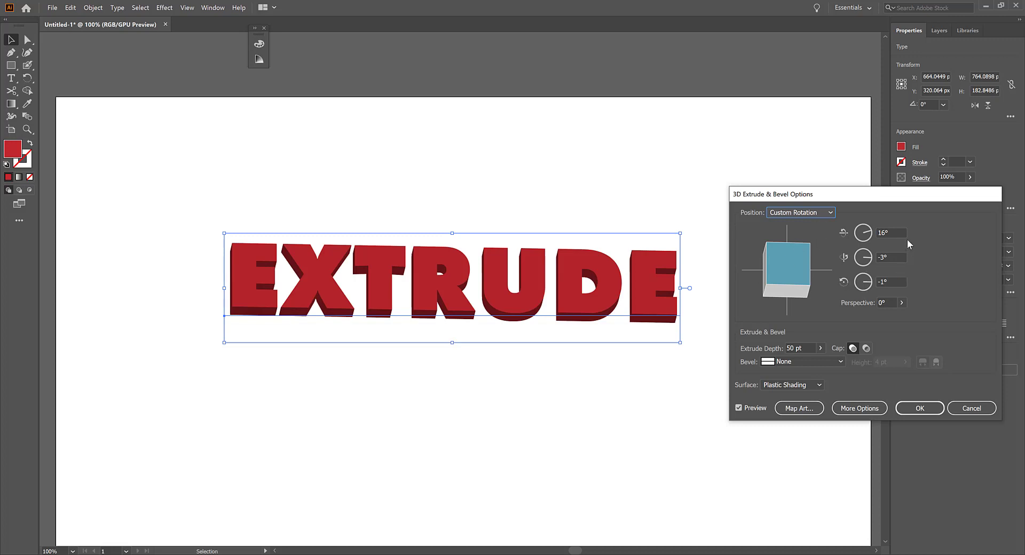
pyautogui.moveTo(890, 231); pyautogui.dragTo(869, 232)
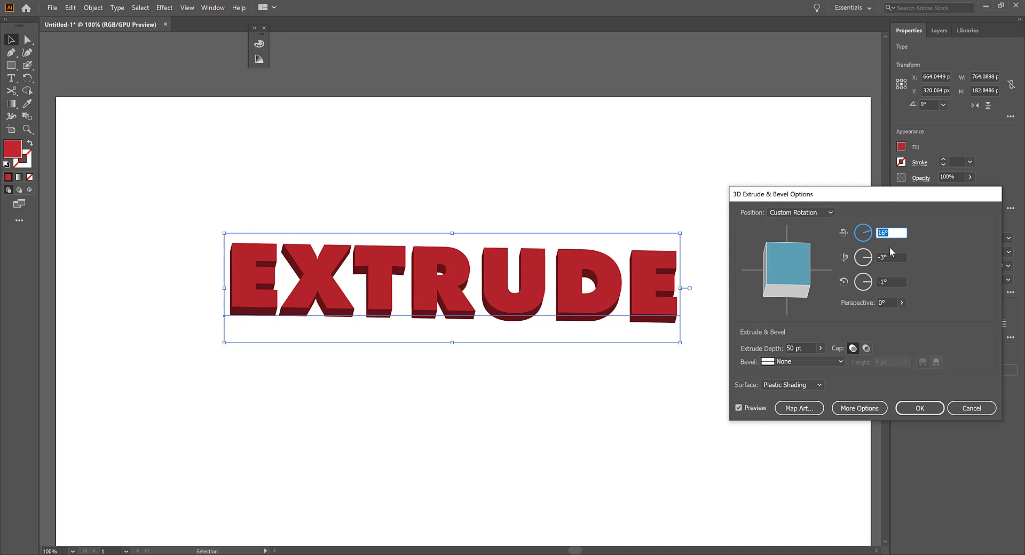
pyautogui.press('Tab')
pyautogui.press('Tab')
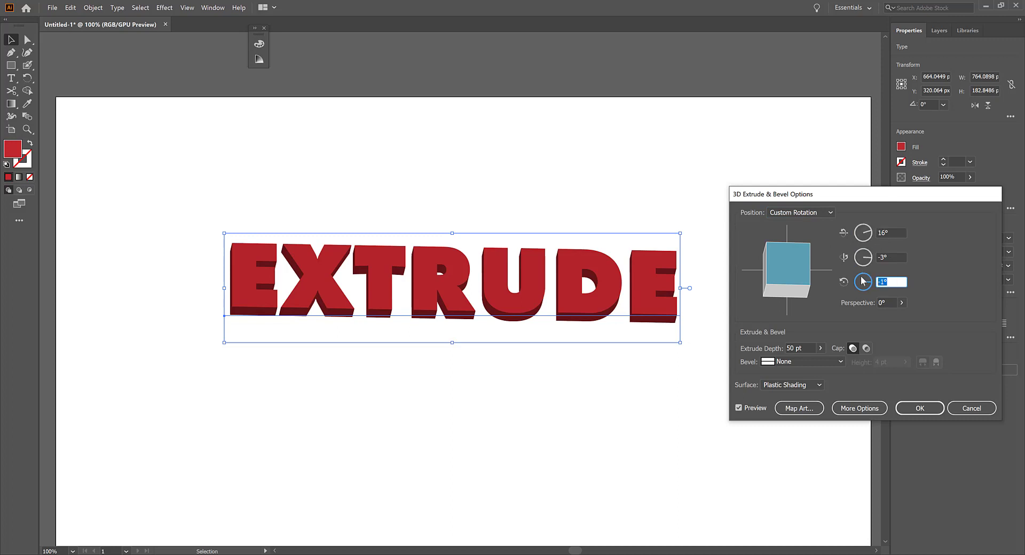
# - Reset the extrusion's position to Front and set its rotation around the X axis to 30°
pyautogui.click(820, 213)
pyautogui.click(803, 238)
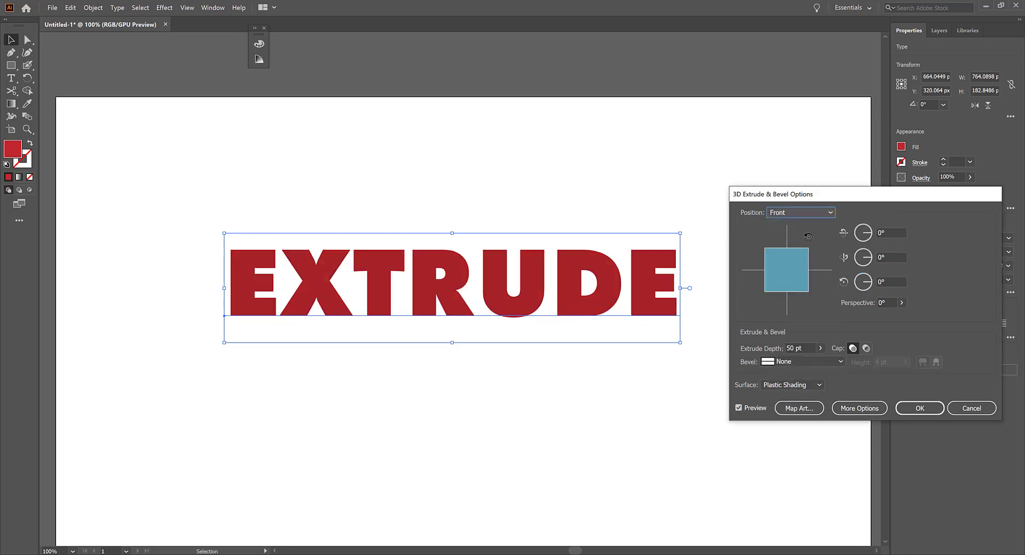
pyautogui.click(892, 233)
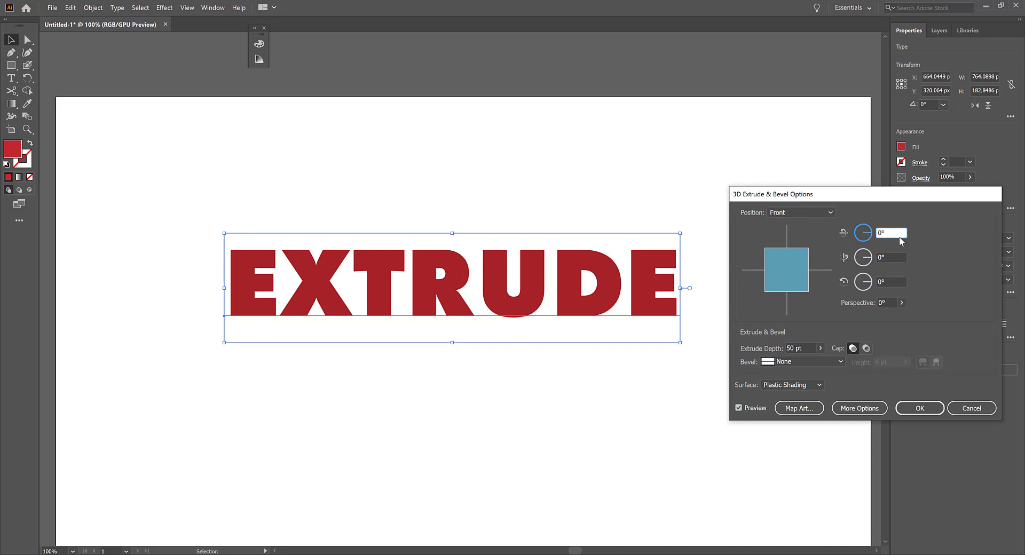
pyautogui.press('Up')
pyautogui.press('Up')
pyautogui.press('Up')
pyautogui.press('Up')
pyautogui.press('Up')
pyautogui.press('Up')
pyautogui.press('Up')
pyautogui.press('Up')
pyautogui.press('Up')
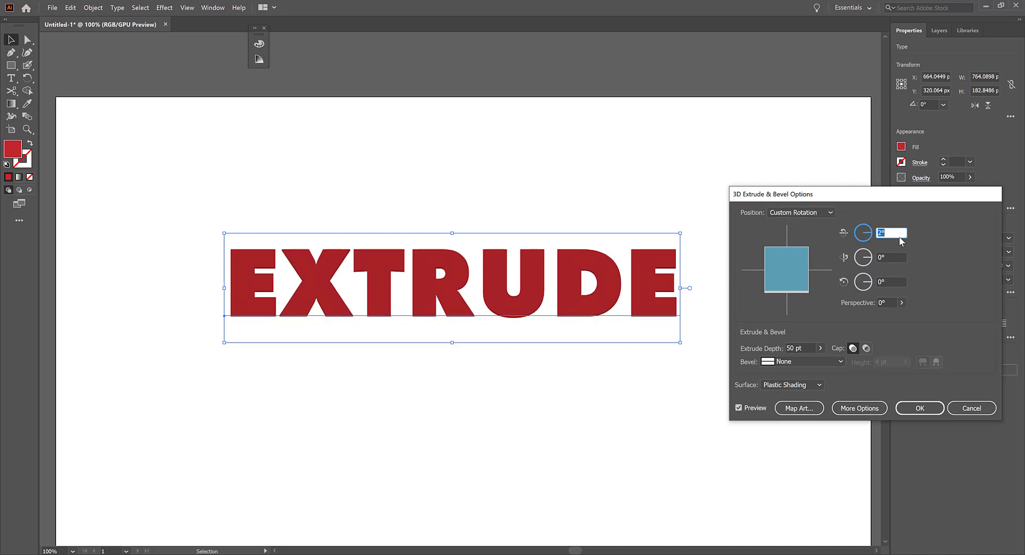
pyautogui.press('Up')
pyautogui.press('Up')
pyautogui.press('Up')
pyautogui.press('Up')
pyautogui.press('Up')
pyautogui.press('Up')
pyautogui.press('Up')
pyautogui.press('Up')
pyautogui.press('Up')
pyautogui.press('Up')
pyautogui.press('Up')
pyautogui.press('Up')
pyautogui.press('Up')
pyautogui.press('Up')
pyautogui.press('Up')
pyautogui.press('Up')
pyautogui.press('Up')
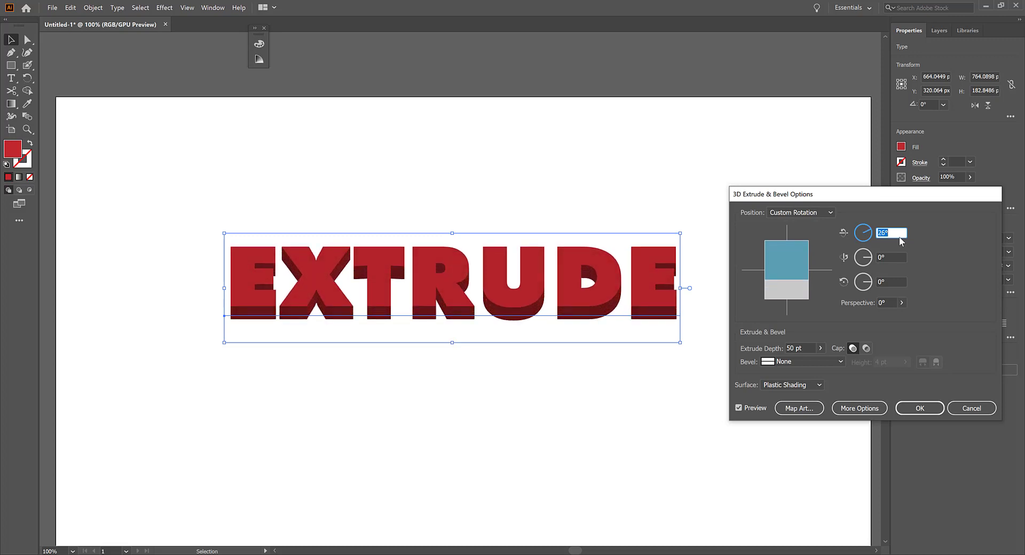
pyautogui.press('Up')
pyautogui.press('Up')
pyautogui.press('Up')
pyautogui.press('Up')
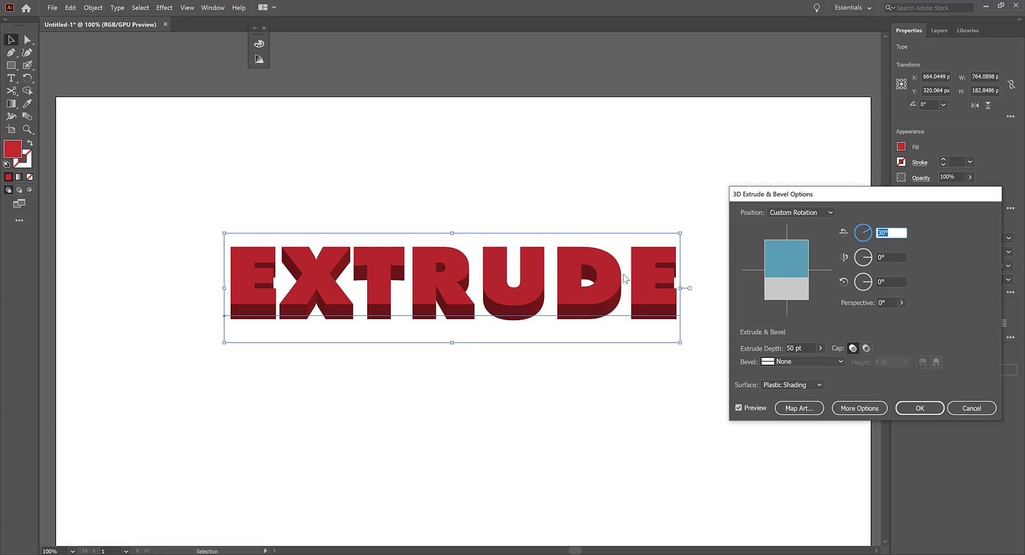
# - Try perspective values of 58° and 0° on the extruded text, then set the perspective to 50°
pyautogui.click(902, 303)
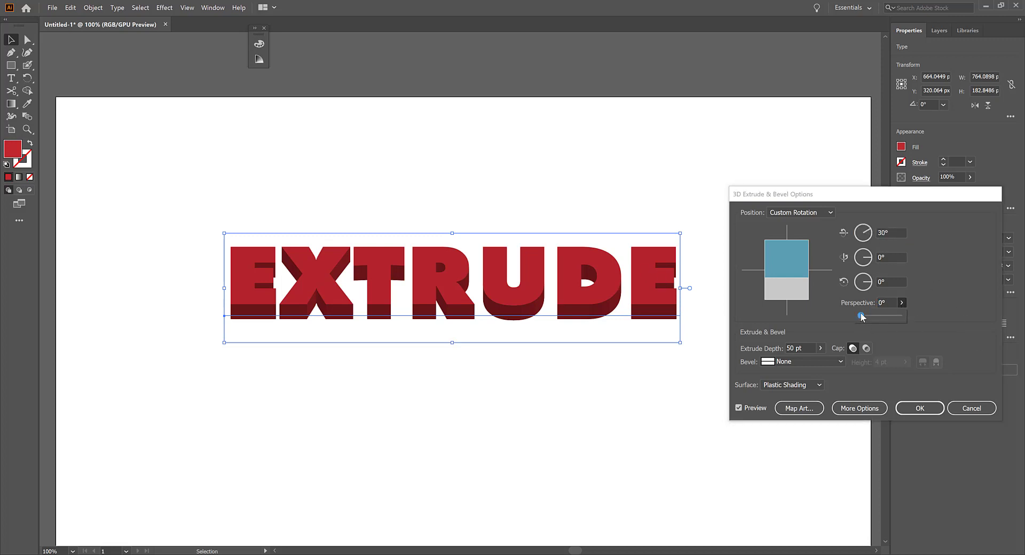
pyautogui.moveTo(861, 316)
pyautogui.mouseDown()
pyautogui.moveTo(893, 316)
pyautogui.moveTo(876, 316)
pyautogui.mouseUp()
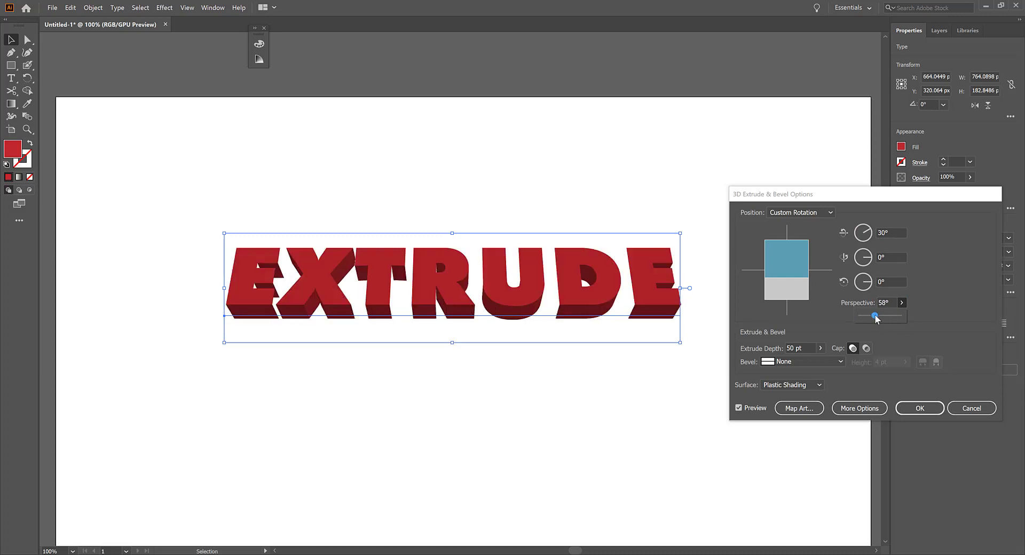
pyautogui.click(573, 357)
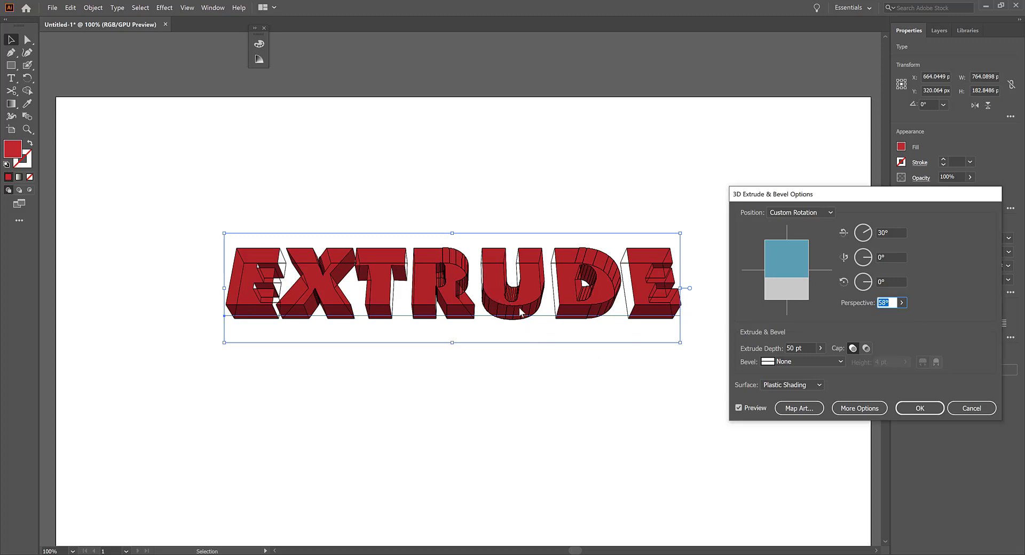
pyautogui.click(740, 408)
pyautogui.click(902, 303)
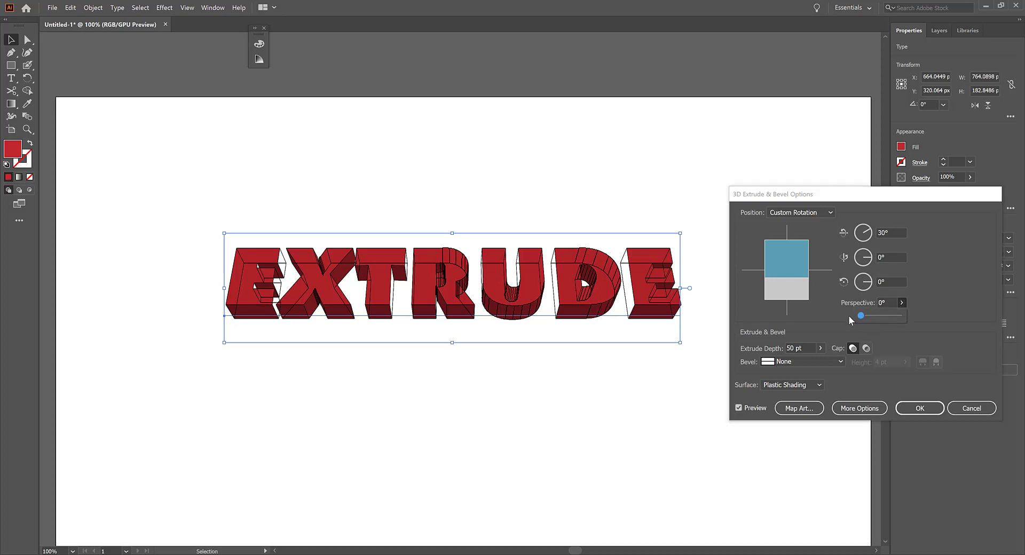
pyautogui.moveTo(866, 315)
pyautogui.mouseDown()
pyautogui.moveTo(885, 319)
pyautogui.moveTo(875, 319)
pyautogui.mouseUp()
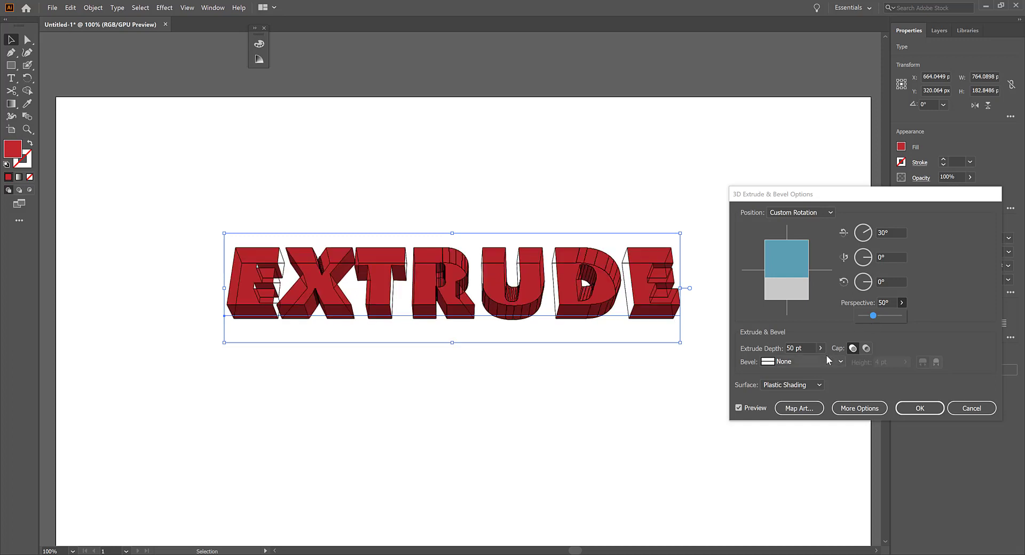
# - Try an extrude depth of 591 pt on the text, then set the depth to 355 pt
pyautogui.click(821, 348)
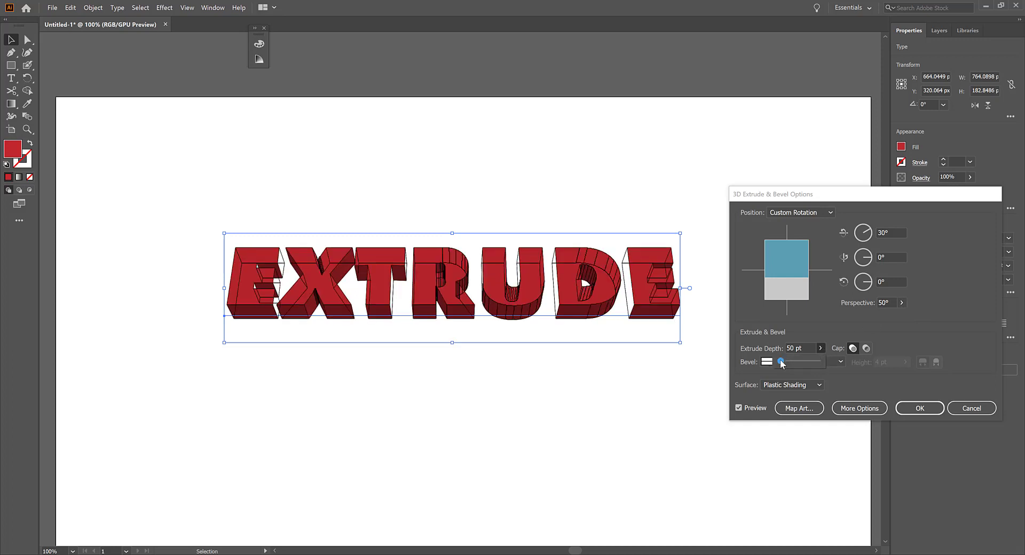
pyautogui.moveTo(781, 362); pyautogui.dragTo(792, 364)
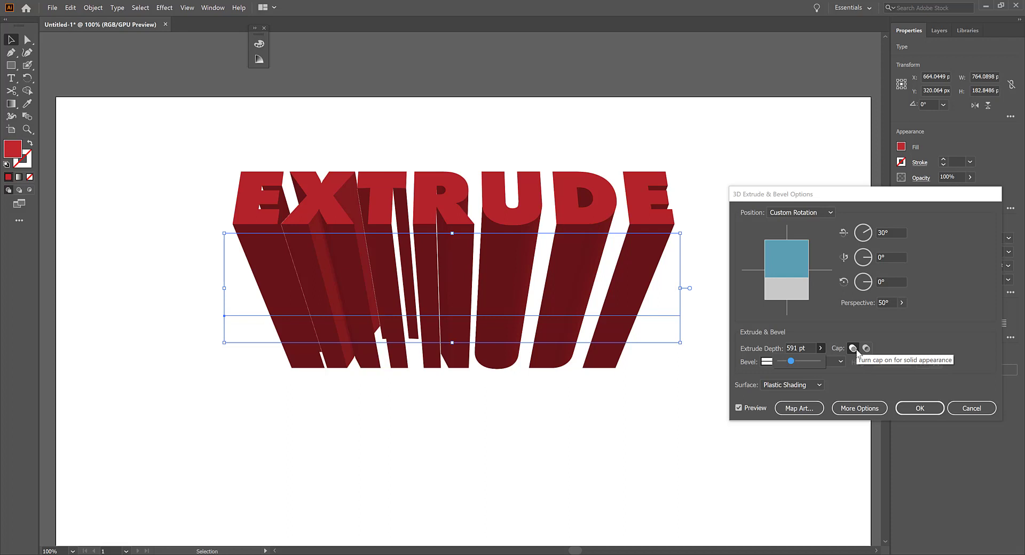
pyautogui.moveTo(793, 362); pyautogui.dragTo(788, 362)
pyautogui.click(902, 303)
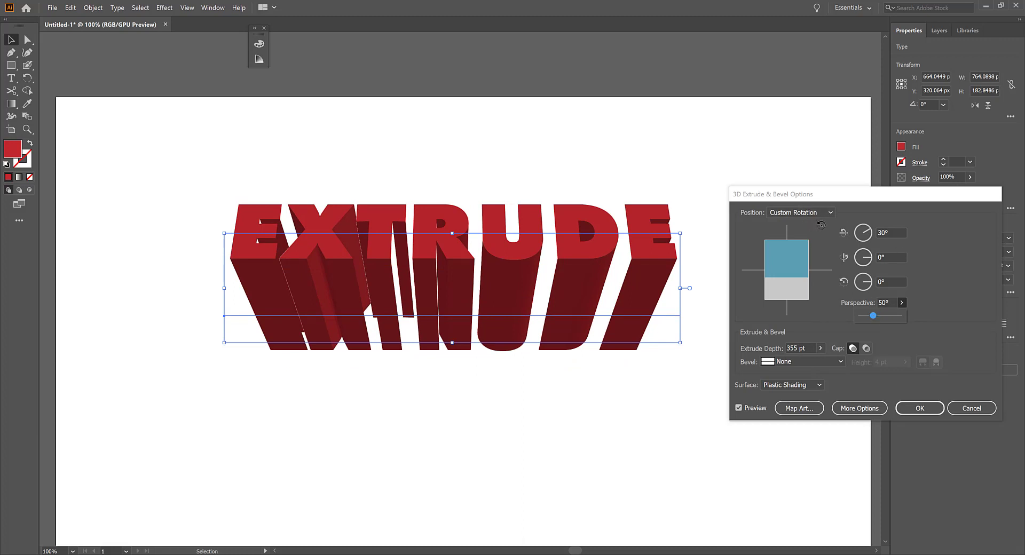
# - Try the Off-Axis Front, Off-Axis Top, Isometric Top and Isometric Bottom position presets on the extruded text
pyautogui.click(831, 213)
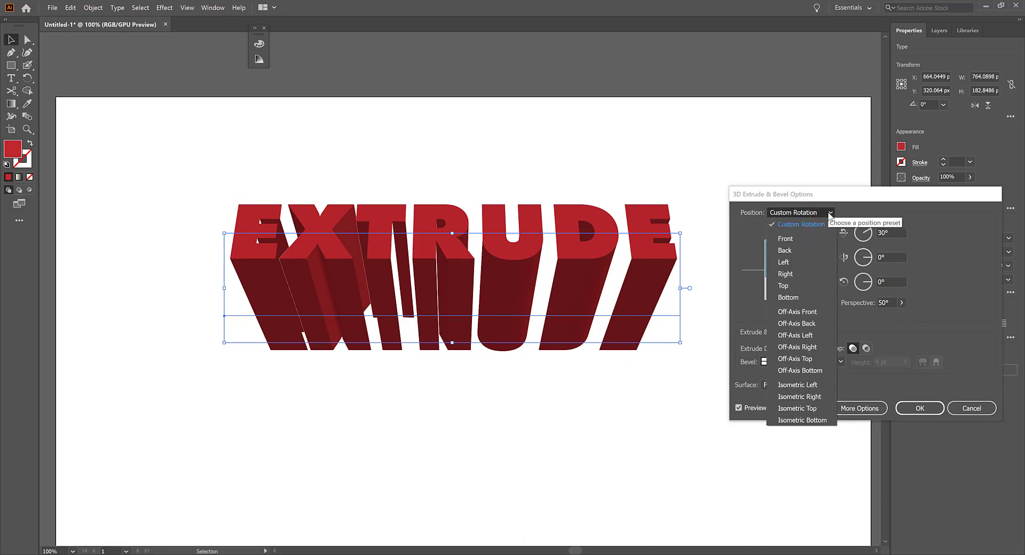
pyautogui.click(814, 317)
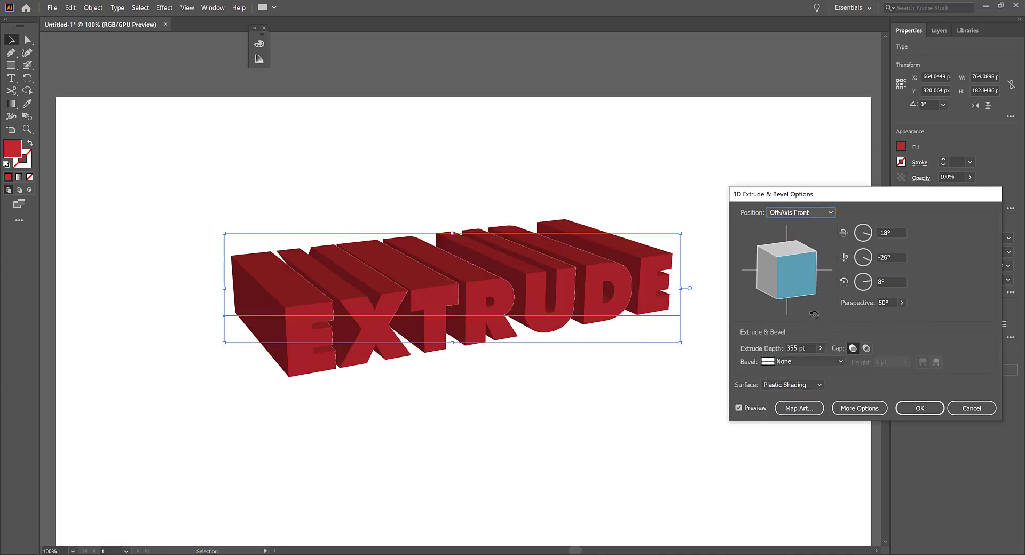
pyautogui.click(830, 213)
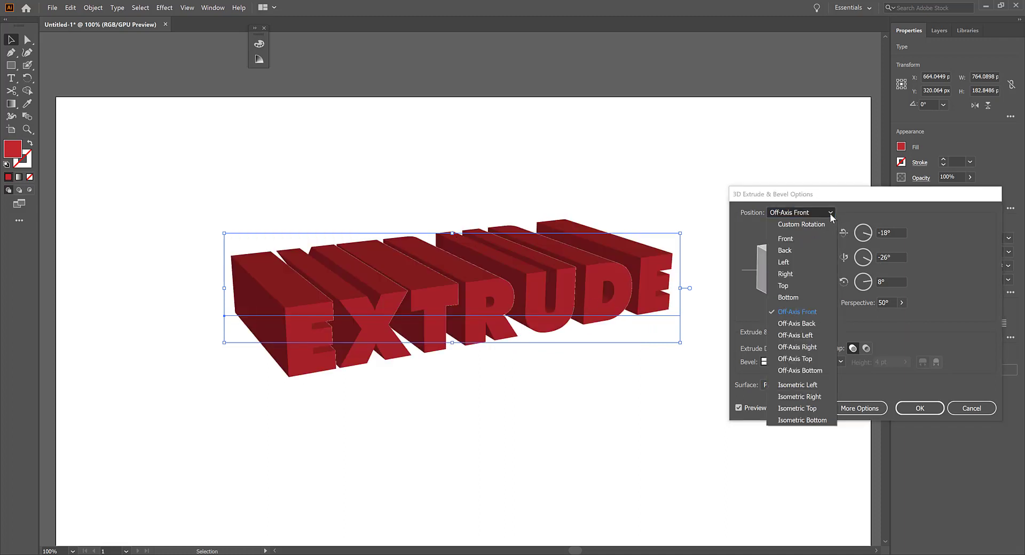
pyautogui.click(798, 359)
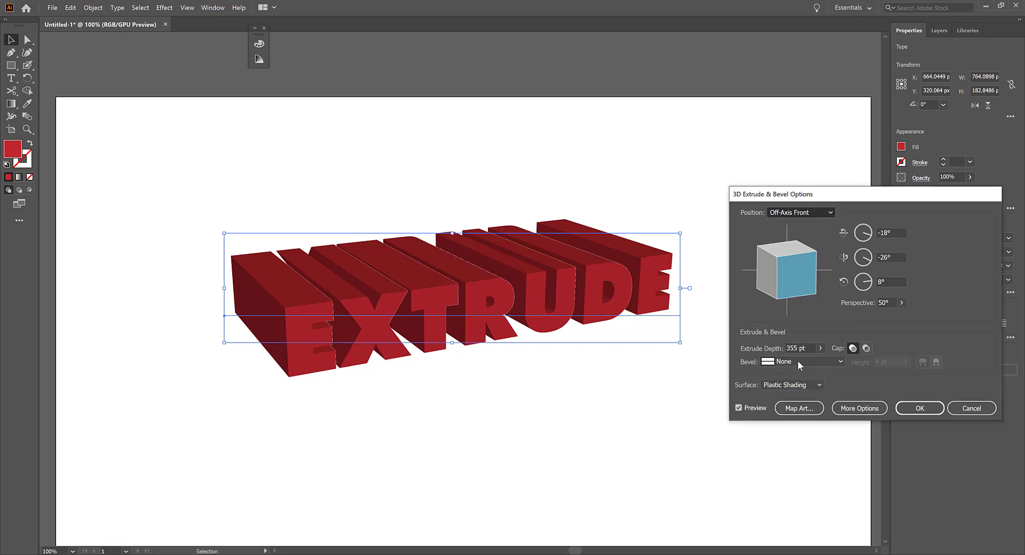
pyautogui.click(817, 214)
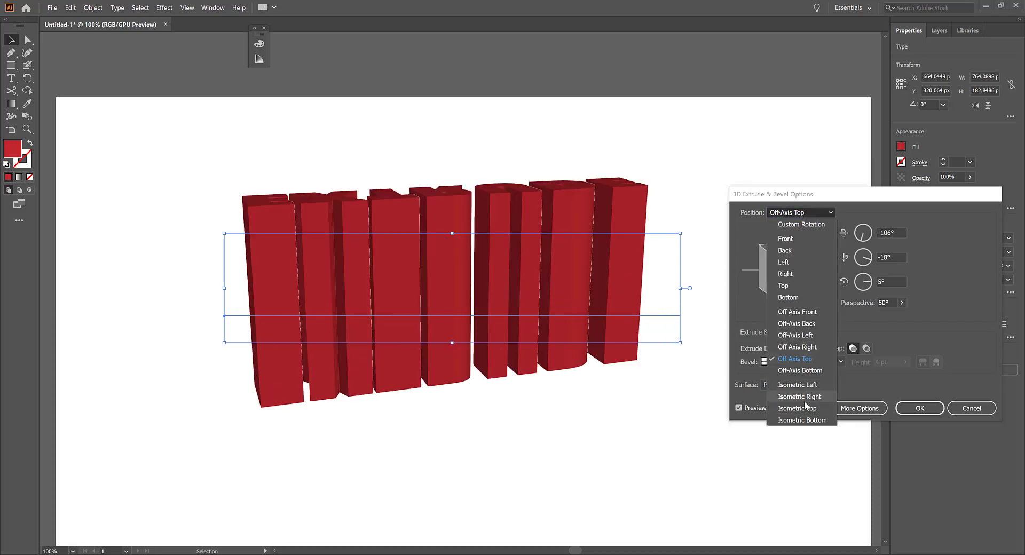
pyautogui.click(798, 403)
pyautogui.click(806, 214)
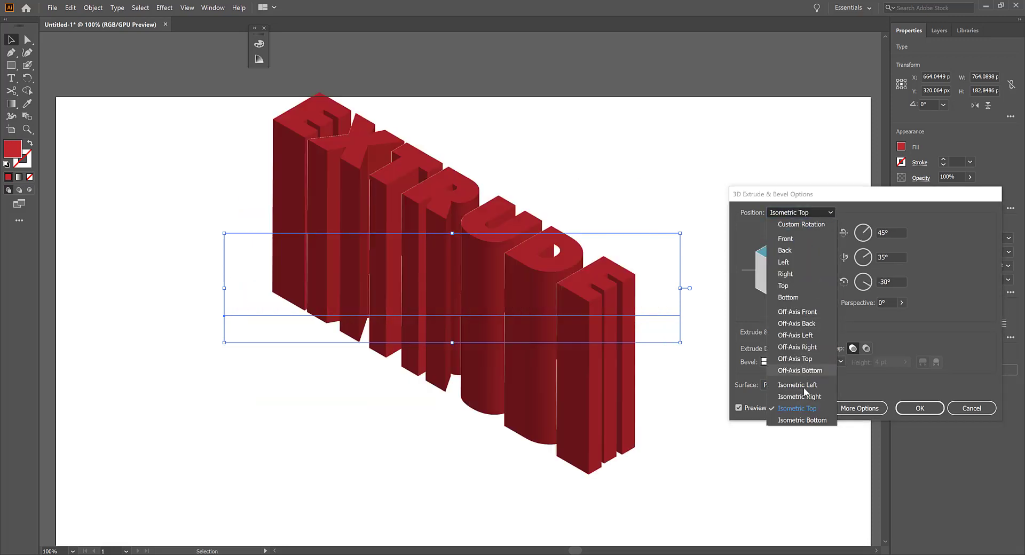
pyautogui.click(806, 419)
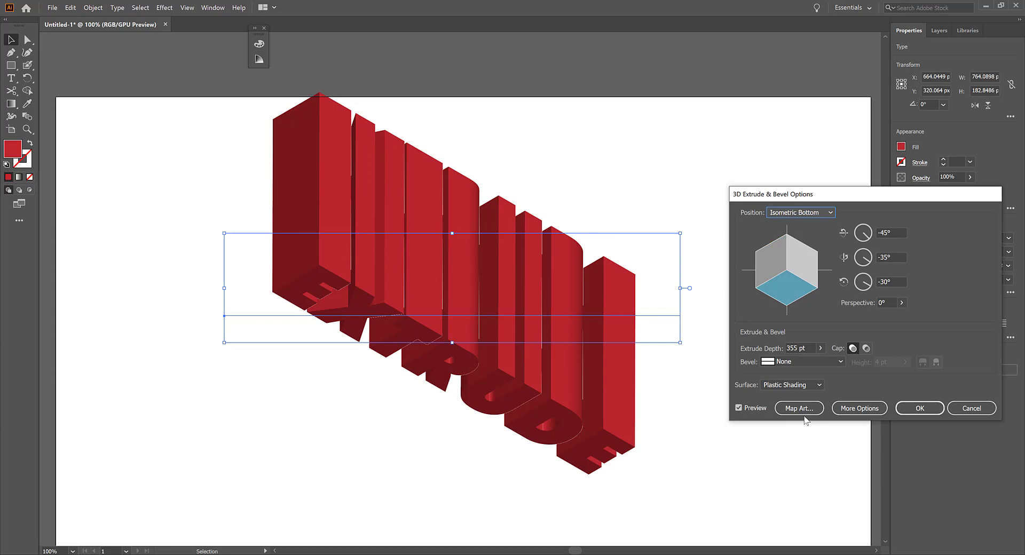
# - Try the Off-Axis Left, Off-Axis Front and Top position presets on the extruded text
pyautogui.click(831, 213)
pyautogui.click(816, 337)
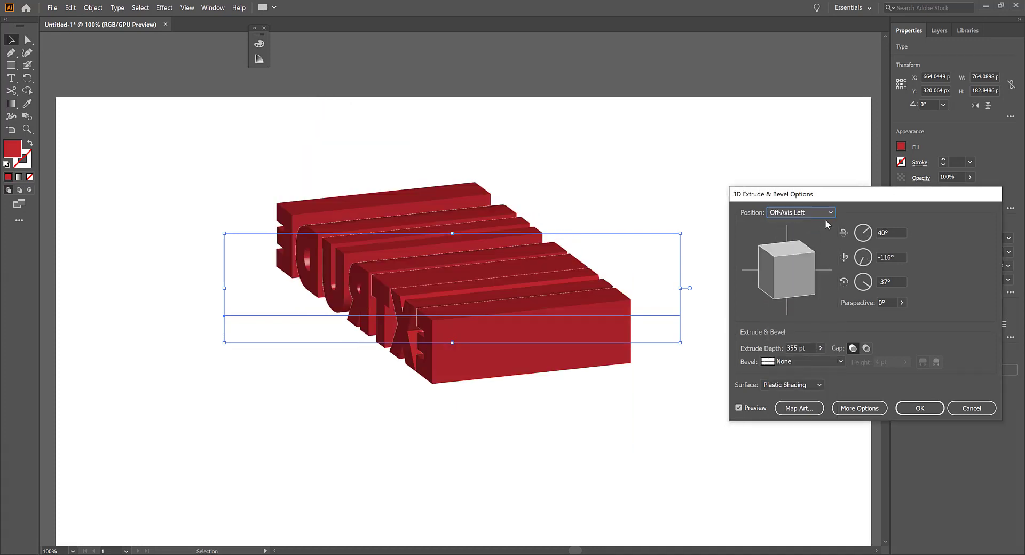
pyautogui.click(829, 214)
pyautogui.click(816, 314)
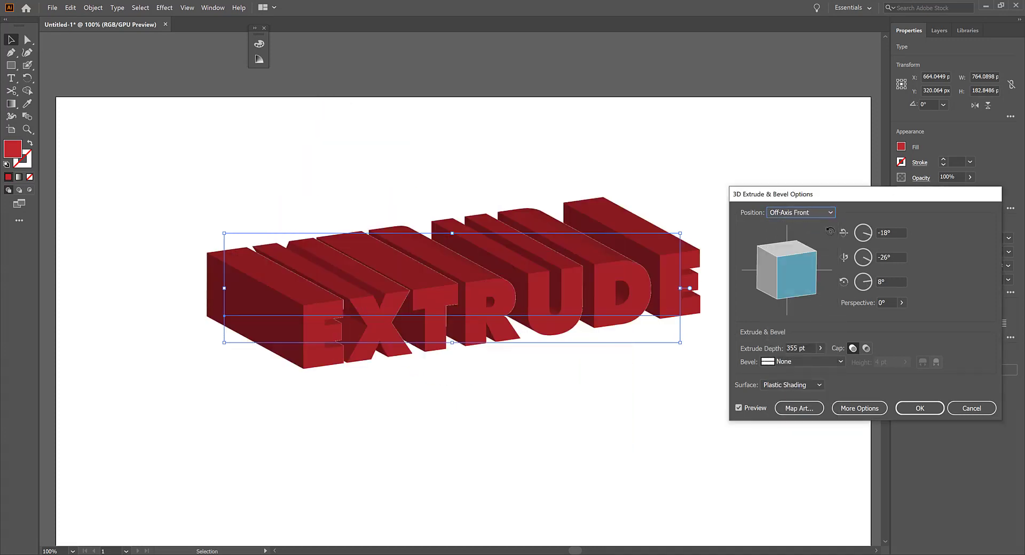
pyautogui.click(831, 215)
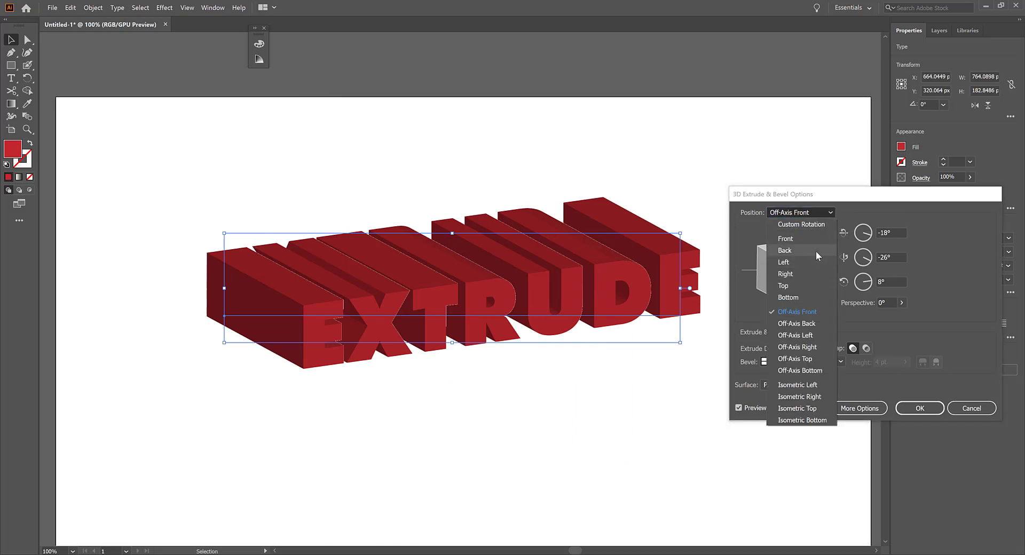
pyautogui.click(810, 281)
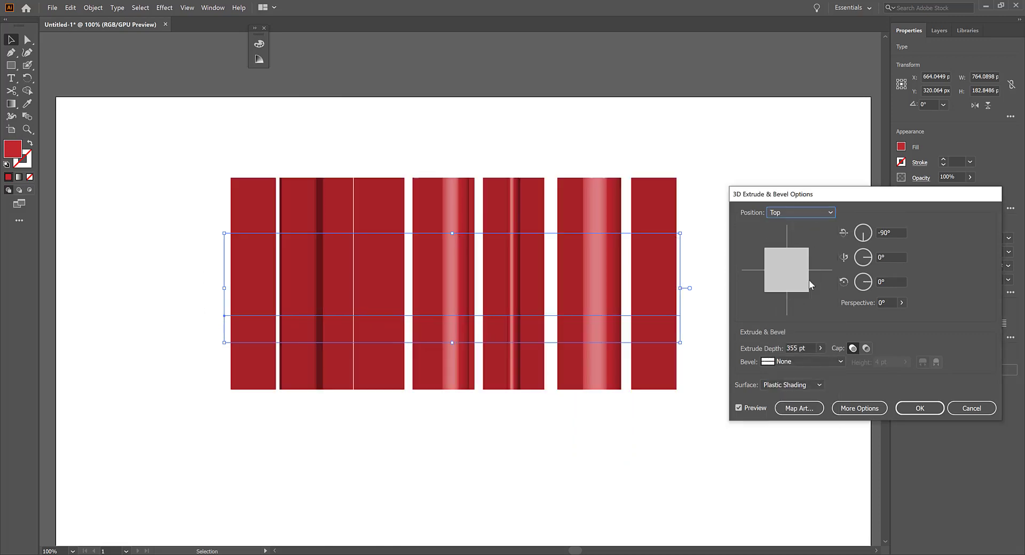
# - Return the extrusion's position to Front and raise its rotation around the X axis to 16°
pyautogui.click(829, 213)
pyautogui.click(819, 241)
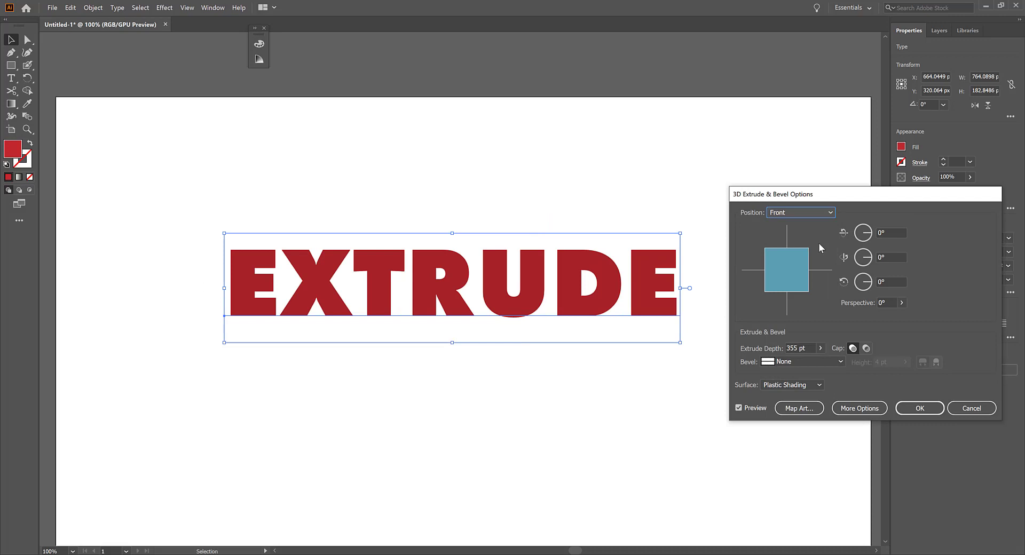
pyautogui.click(893, 234)
pyautogui.press('Up')
pyautogui.press('Up')
pyautogui.press('Up')
pyautogui.press('Up')
pyautogui.press('Up')
pyautogui.press('Up')
pyautogui.press('Up')
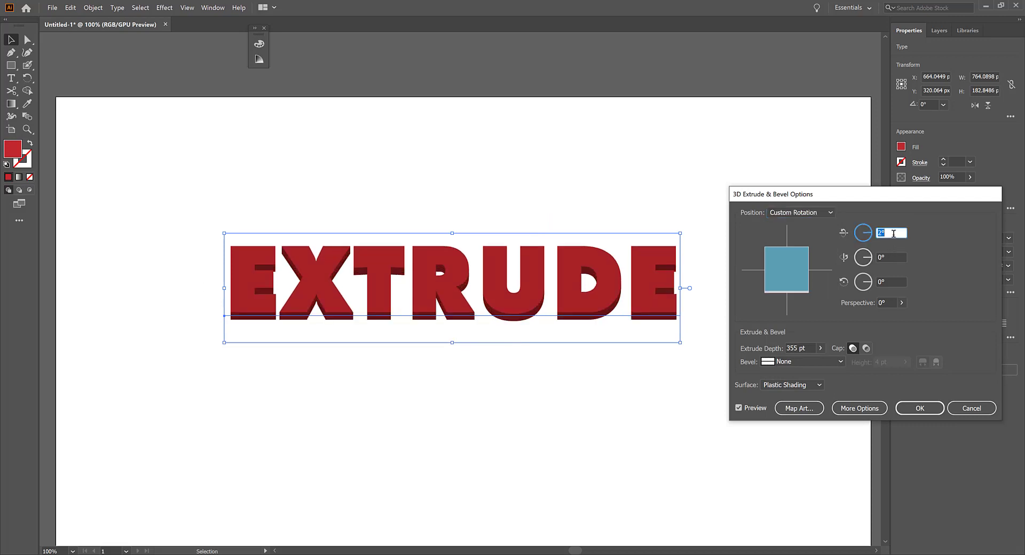
pyautogui.press('Up')
pyautogui.press('Up')
pyautogui.press('Up')
pyautogui.press('Up')
pyautogui.press('Up')
pyautogui.press('Up')
pyautogui.press('Up')
pyautogui.press('Up')
pyautogui.press('Up')
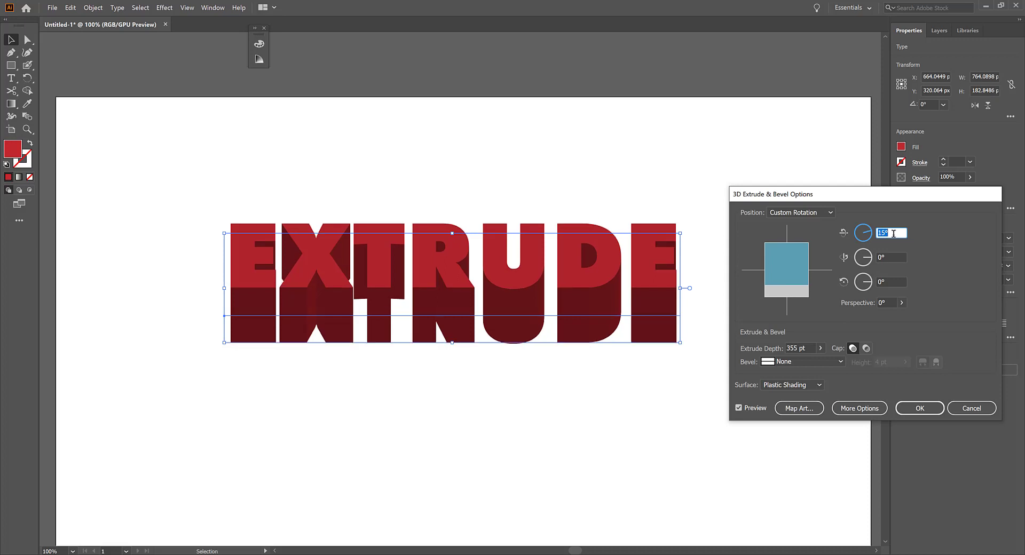
# - Try a perspective of about 48° on the rotated text and return it to 0°
pyautogui.click(902, 303)
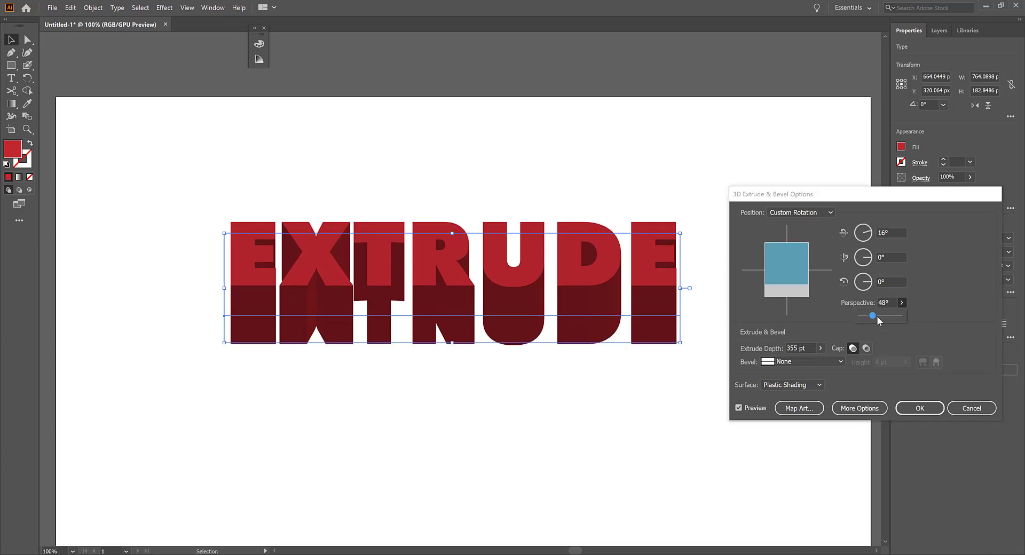
pyautogui.moveTo(877, 316); pyautogui.dragTo(853, 317)
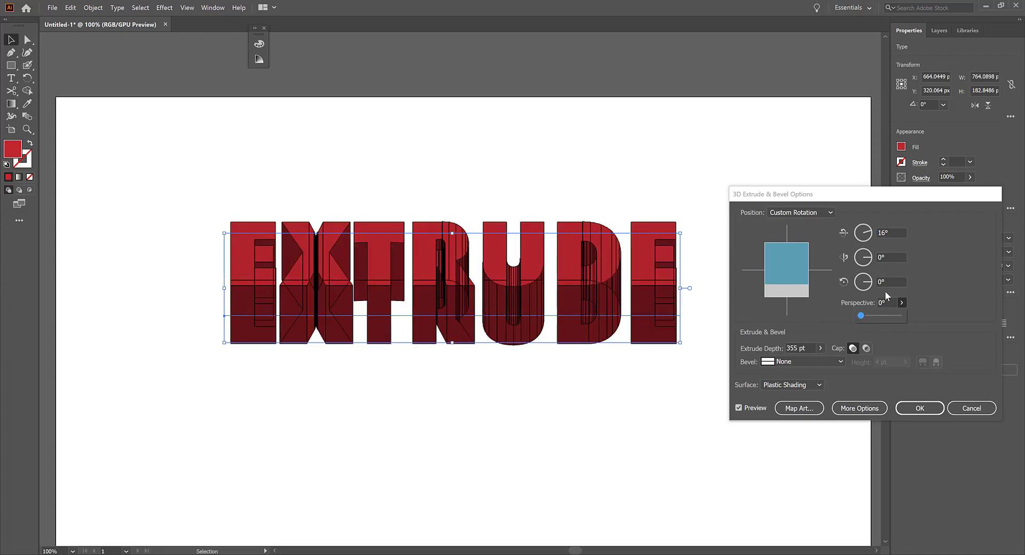
# - Set the extruded text's rotation around the X axis to 11°
pyautogui.click(896, 232)
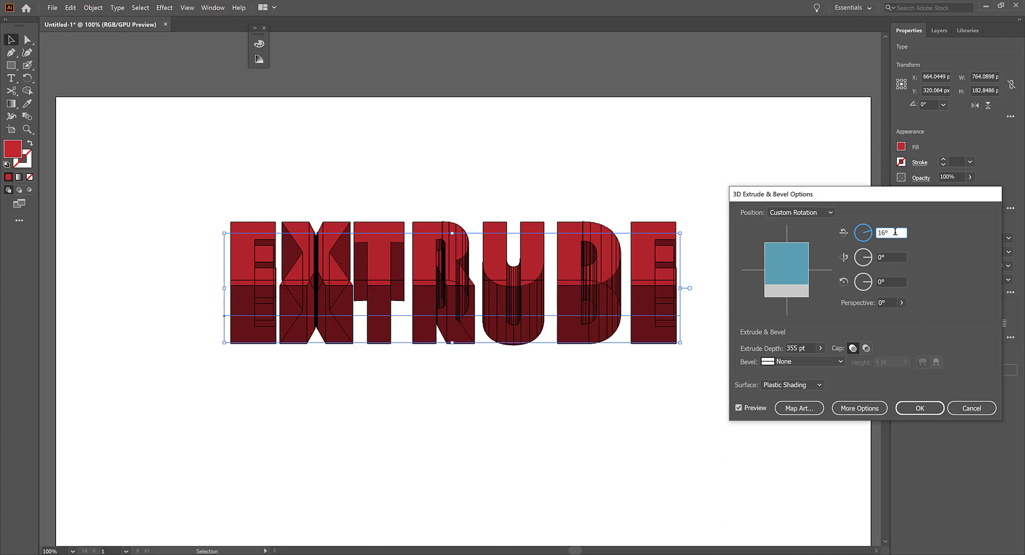
pyautogui.press('Down')
pyautogui.press('Down')
pyautogui.press('Down')
pyautogui.press('Down')
pyautogui.press('Down')
pyautogui.press('Down')
pyautogui.press('Down')
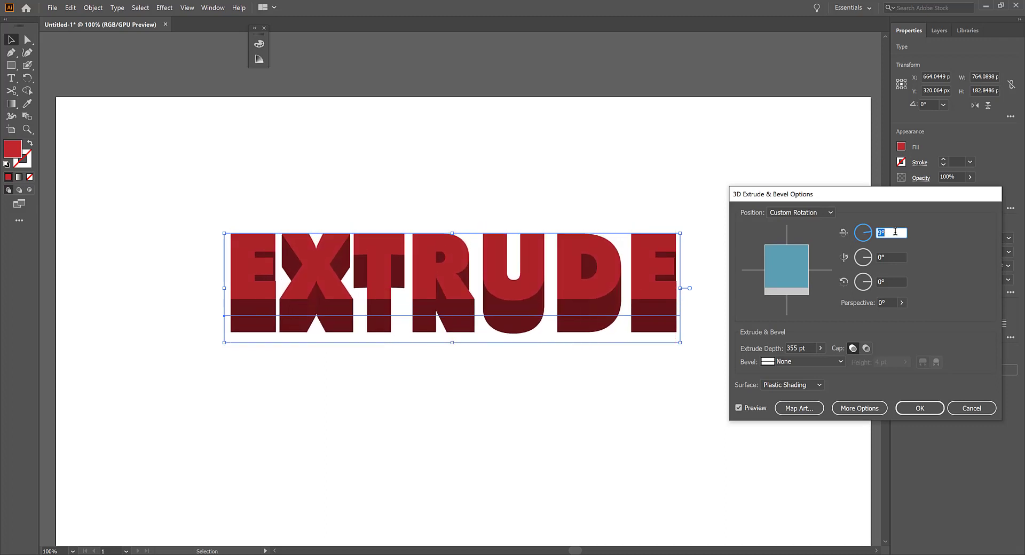
pyautogui.press('Up')
pyautogui.press('Up')
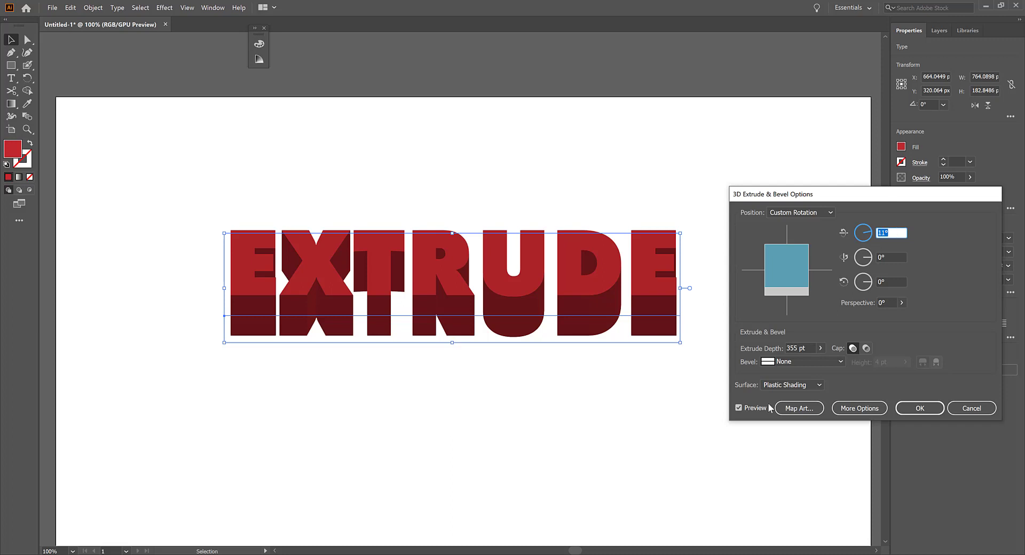
# - Try the Complex 1, Complex 3, Rolling and Tall-Round bevels on the text, then return the bevel to None
pyautogui.click(839, 364)
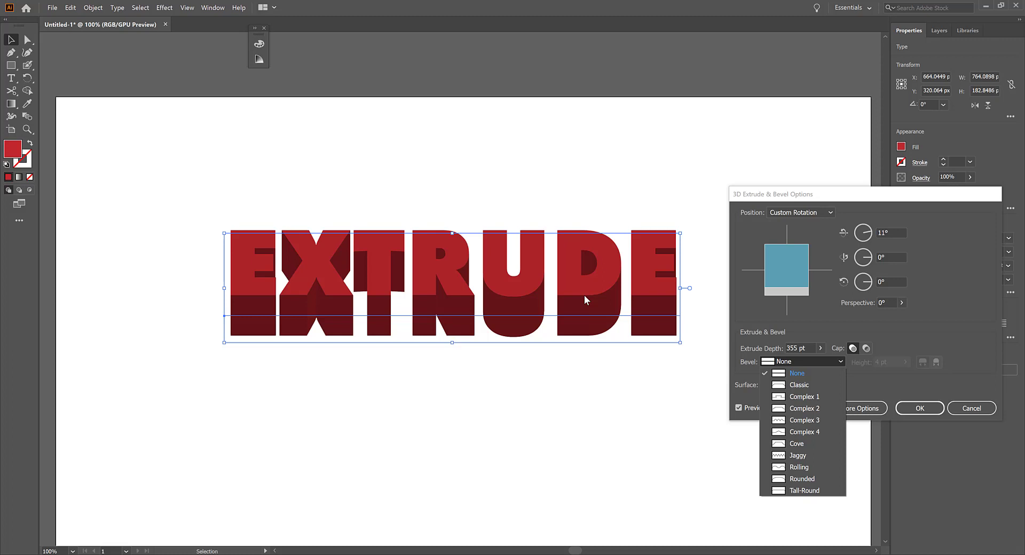
pyautogui.click(783, 398)
pyautogui.click(818, 362)
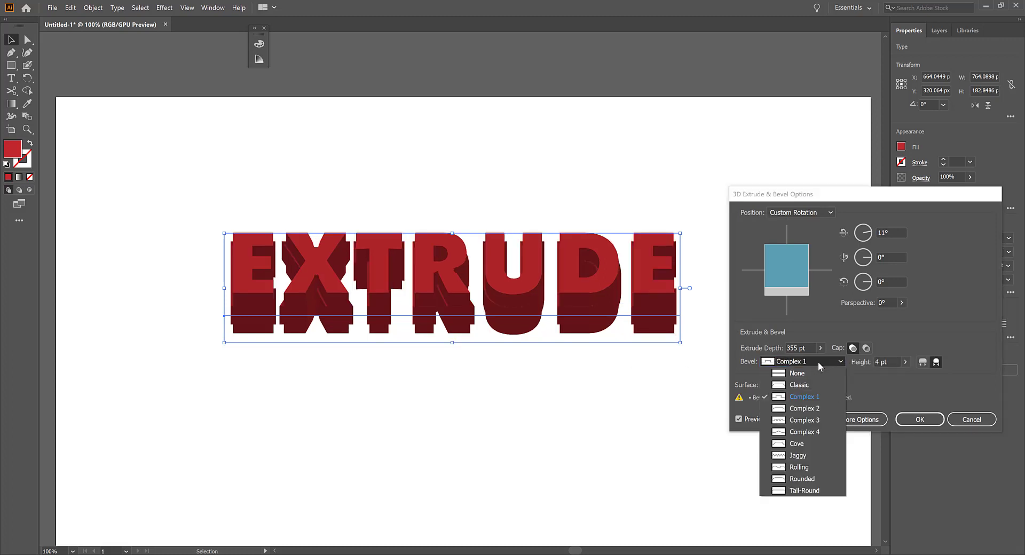
pyautogui.click(783, 420)
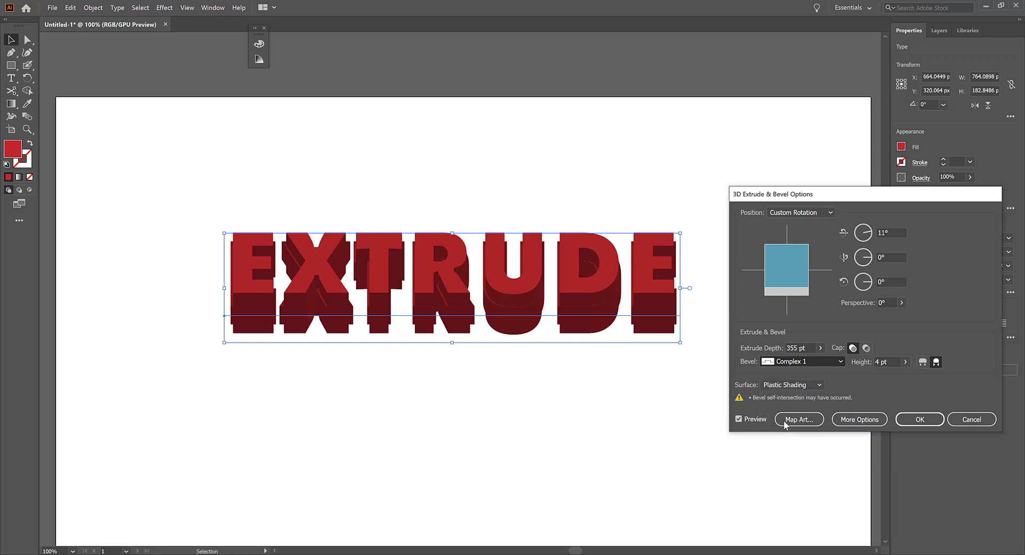
pyautogui.click(834, 363)
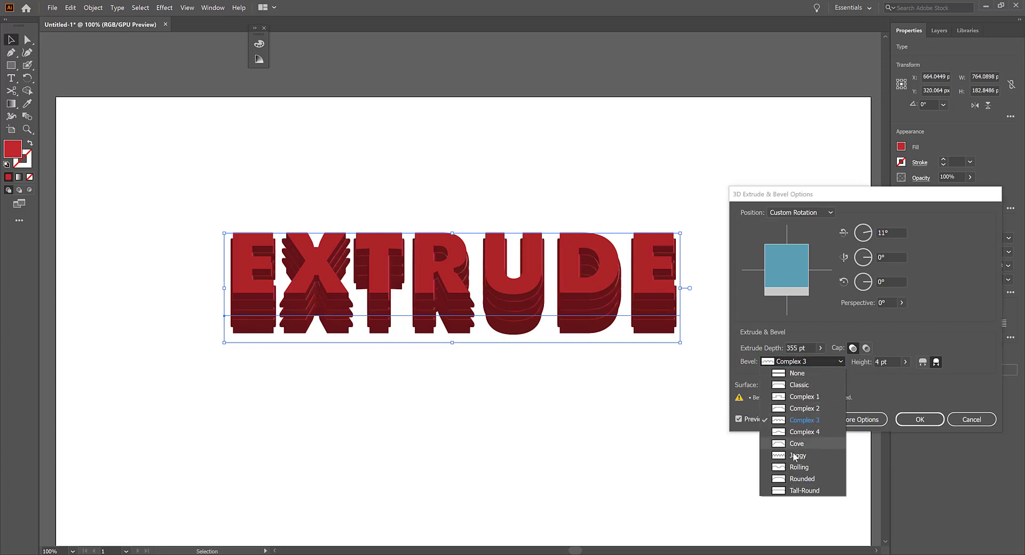
pyautogui.click(791, 472)
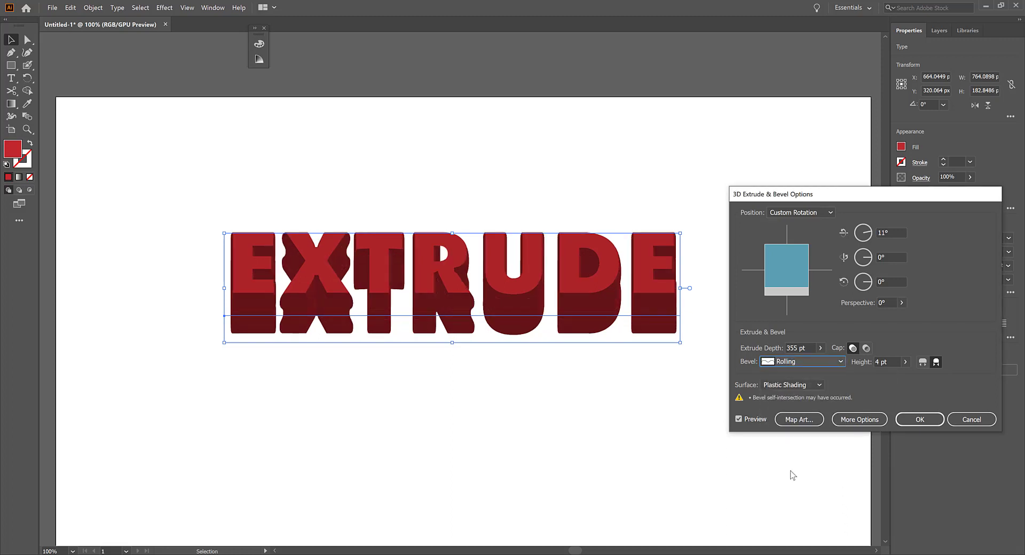
pyautogui.click(840, 362)
pyautogui.click(811, 494)
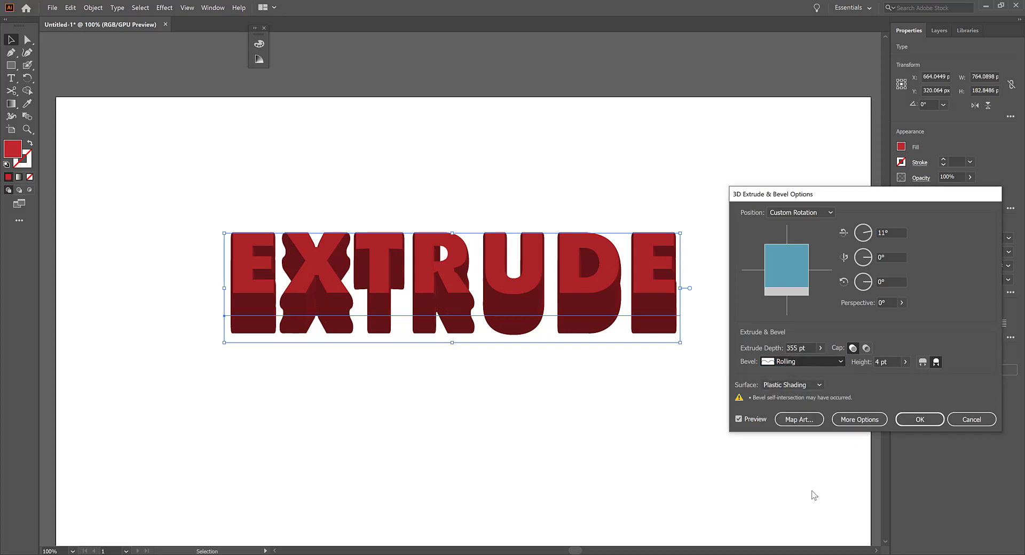
pyautogui.click(841, 361)
pyautogui.click(823, 373)
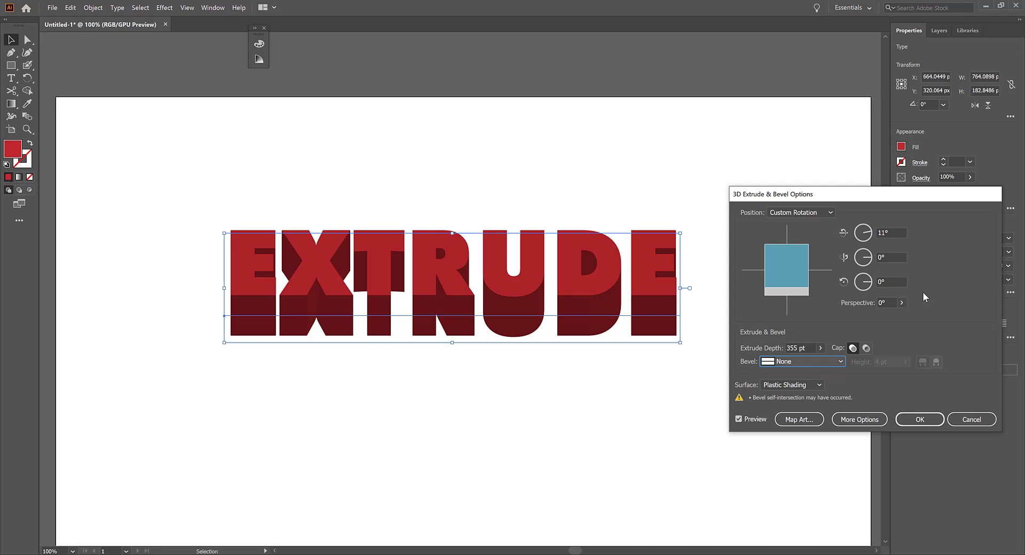
# - Try the Diffuse Shading and No Shading surfaces on the extruded text, then return to Plastic Shading with the preview on
pyautogui.click(821, 385)
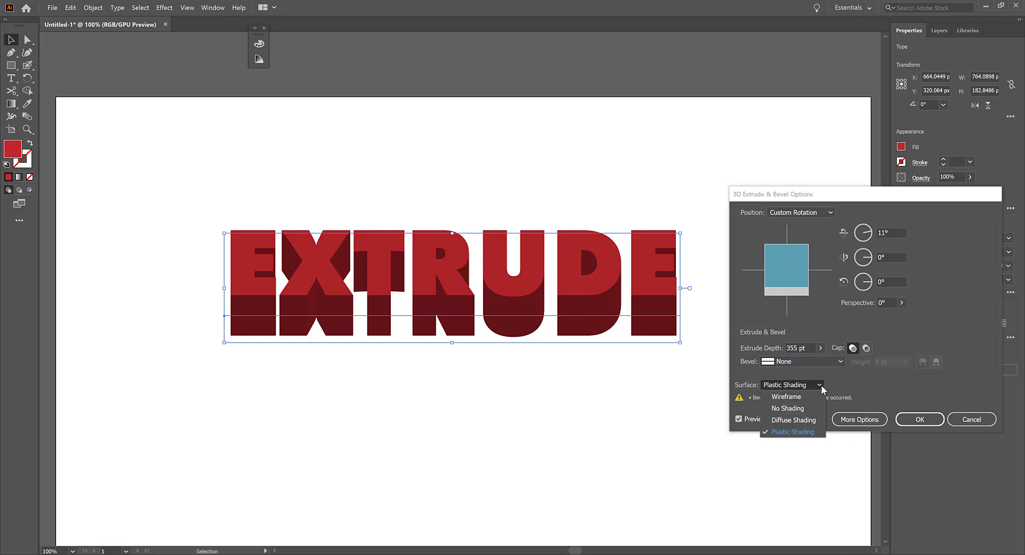
pyautogui.click(806, 420)
pyautogui.click(823, 387)
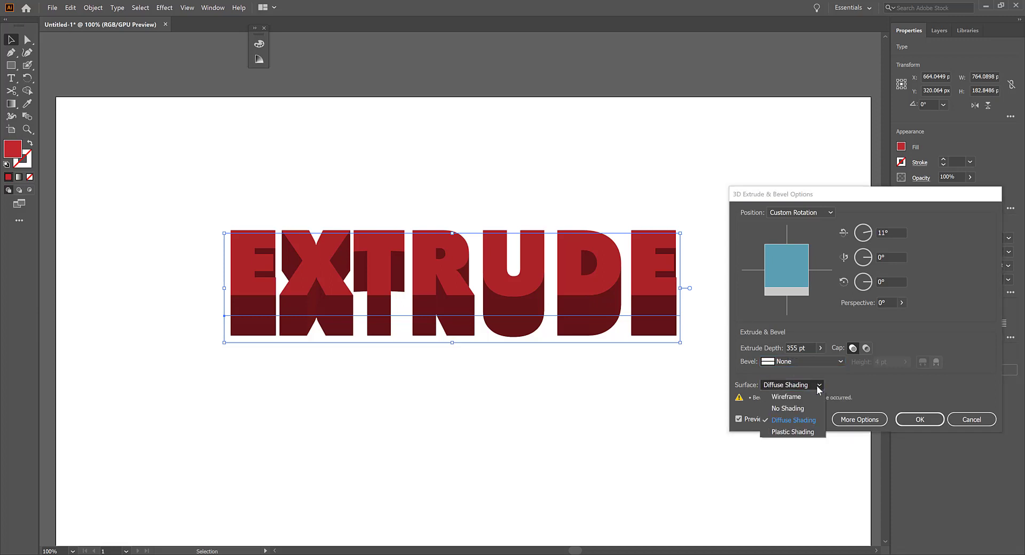
pyautogui.click(795, 413)
pyautogui.click(816, 387)
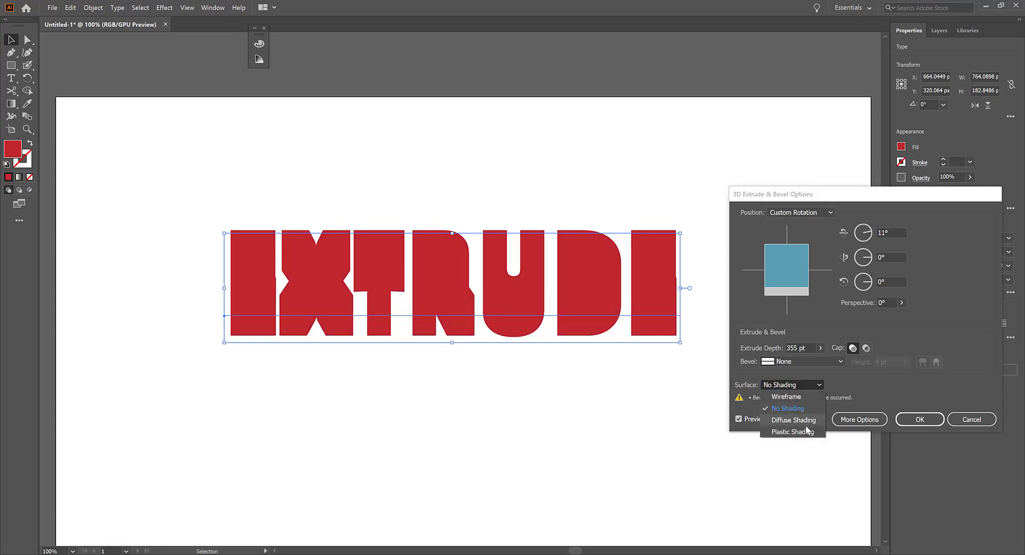
pyautogui.click(794, 431)
pyautogui.click(740, 419)
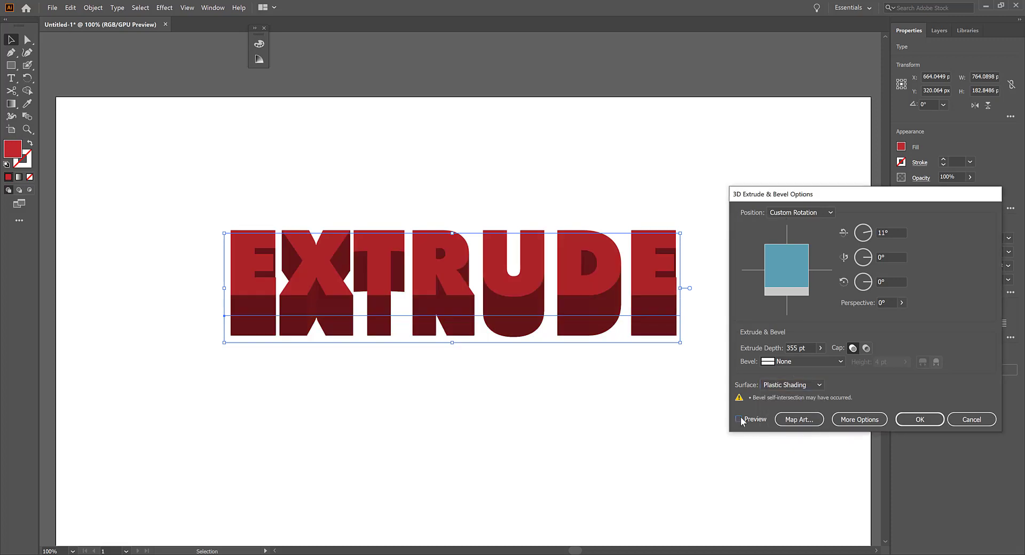
pyautogui.click(739, 419)
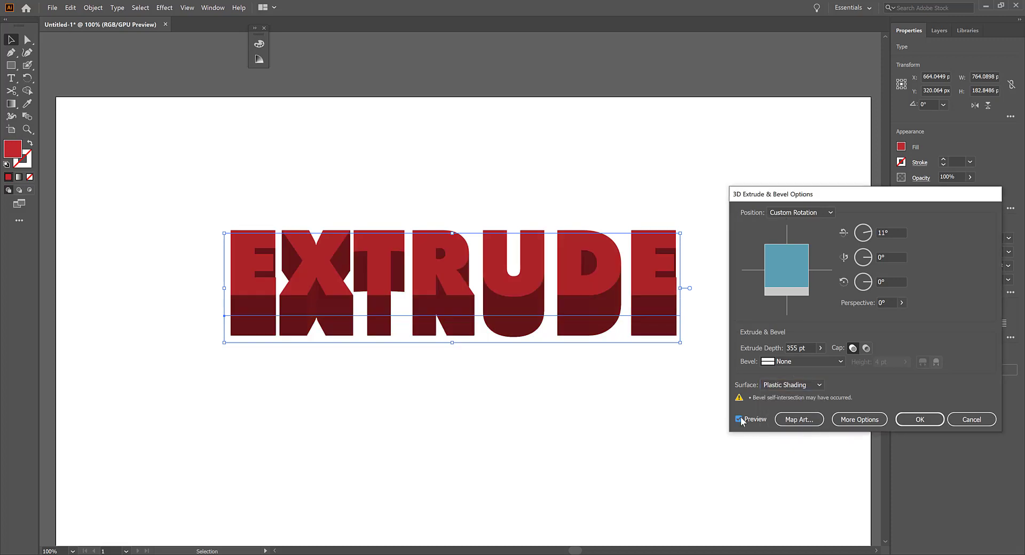
# - Set the extruded text's position to Off-Axis Front and move the options dialog higher on the screen
pyautogui.click(827, 217)
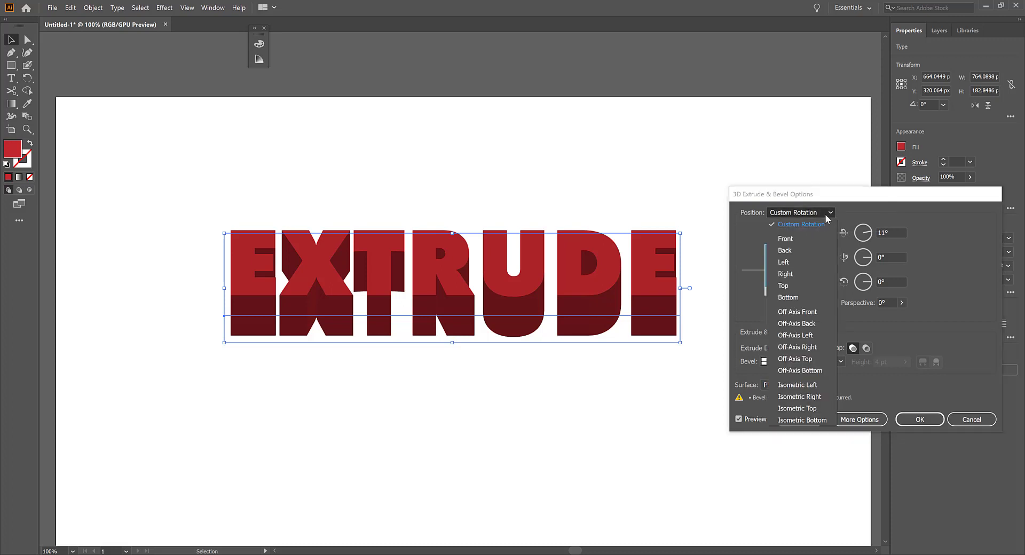
pyautogui.click(815, 312)
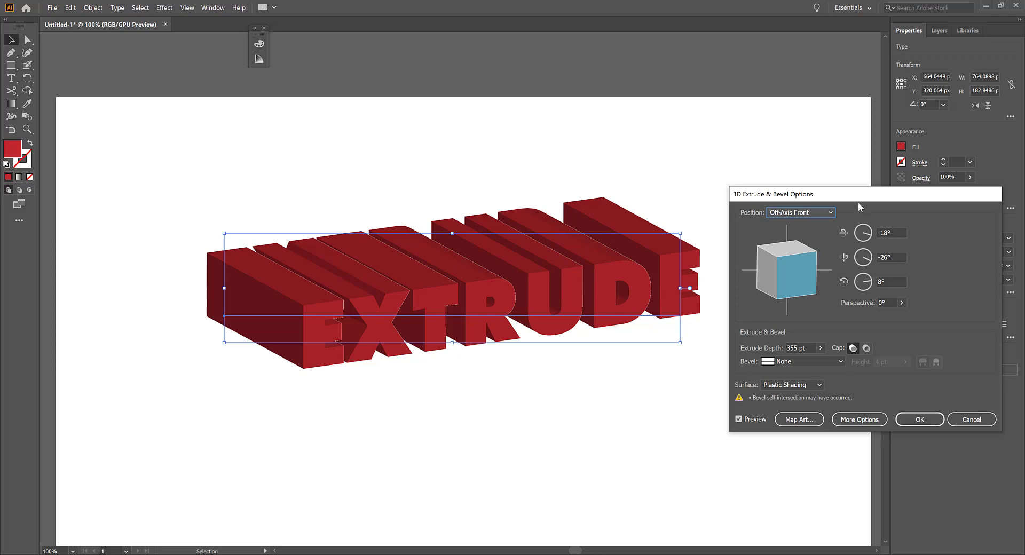
pyautogui.moveTo(858, 202); pyautogui.dragTo(832, 151)
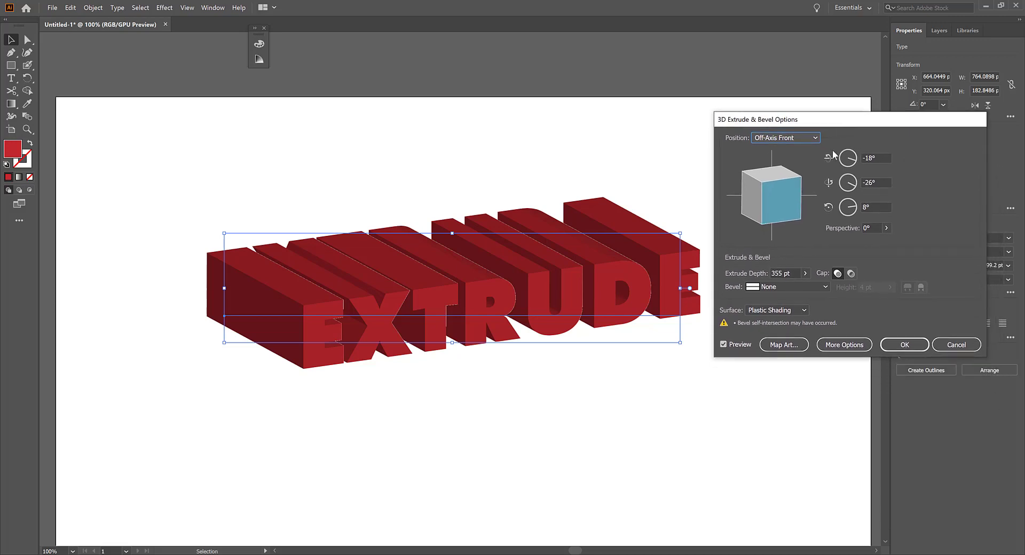
# - Show the additional surface options and move the light to the right side of the lighting sphere
pyautogui.click(804, 313)
pyautogui.click(805, 314)
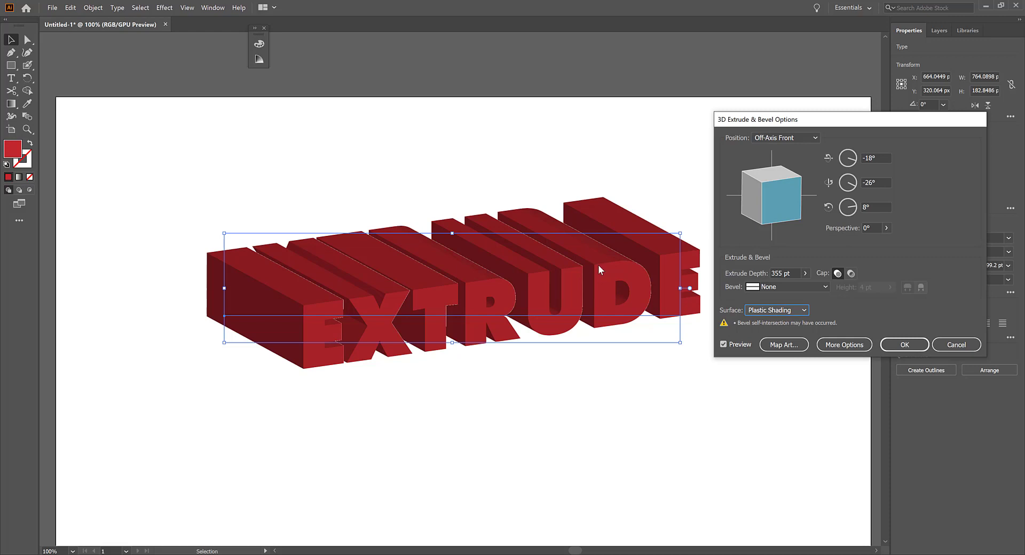
pyautogui.click(846, 352)
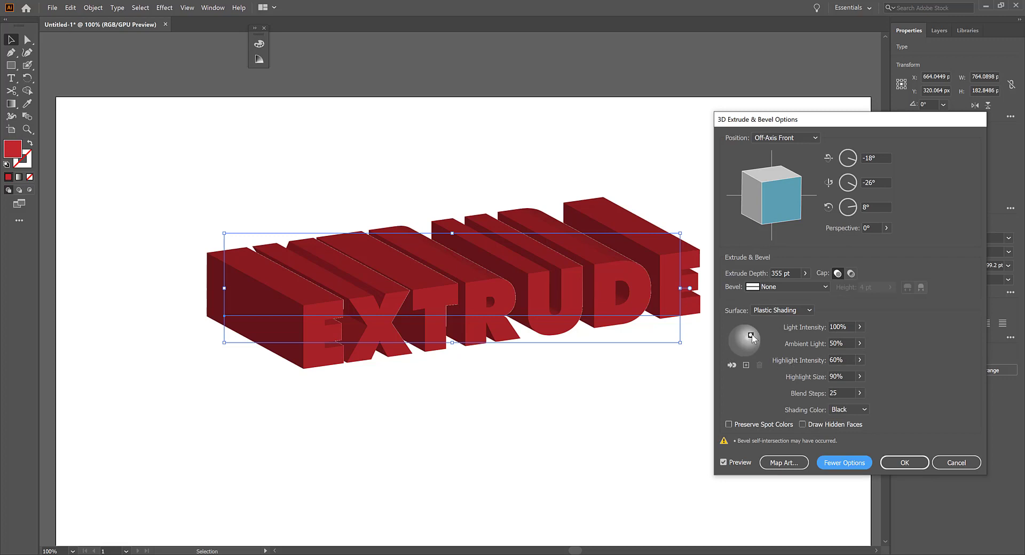
pyautogui.moveTo(751, 335)
pyautogui.mouseDown()
pyautogui.moveTo(755, 353)
pyautogui.moveTo(752, 340)
pyautogui.mouseUp()
pyautogui.moveTo(754, 342); pyautogui.dragTo(756, 338)
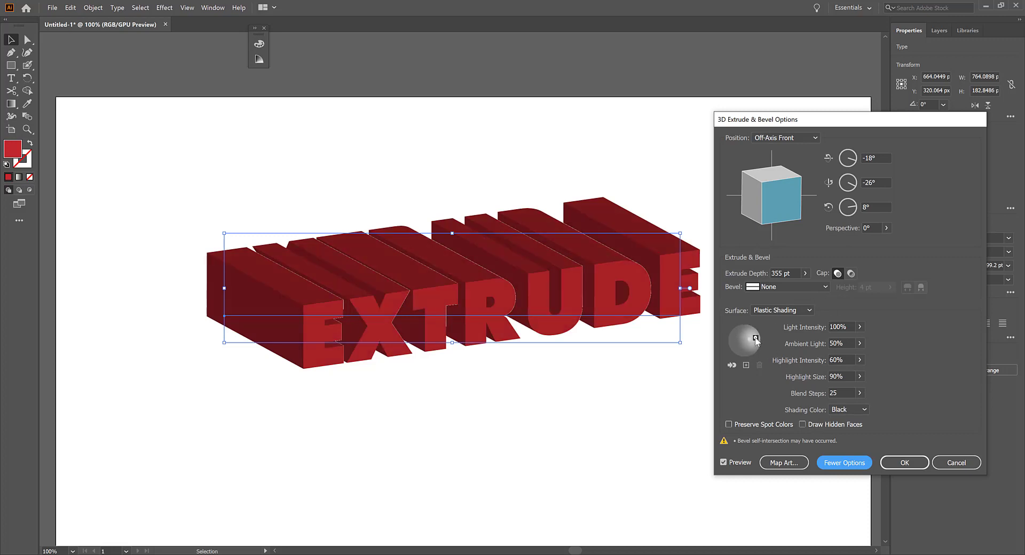
# - Add two more lights to the lighting sphere, placing them at its lower right and upper right
pyautogui.click(746, 366)
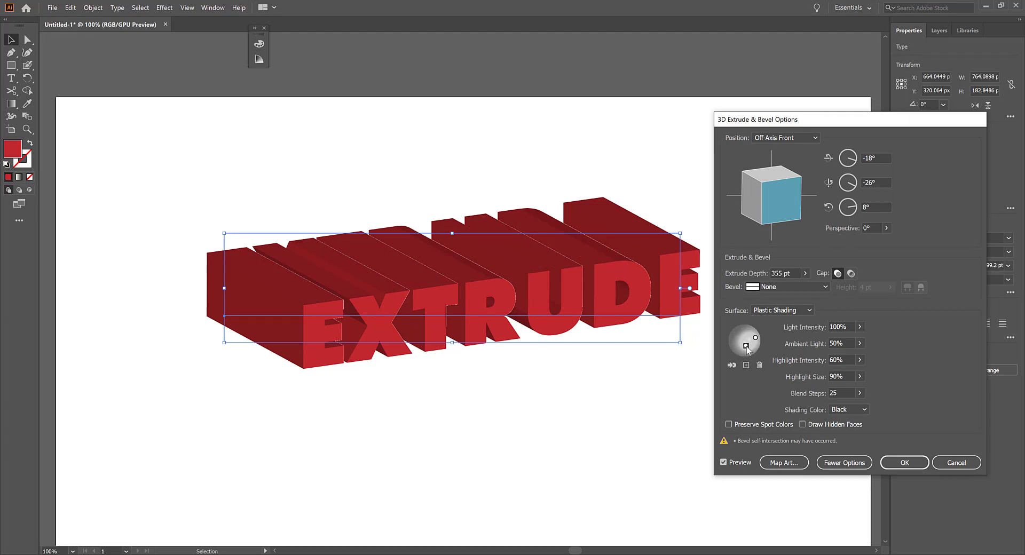
pyautogui.moveTo(747, 347)
pyautogui.mouseDown()
pyautogui.moveTo(746, 329)
pyautogui.moveTo(752, 352)
pyautogui.mouseUp()
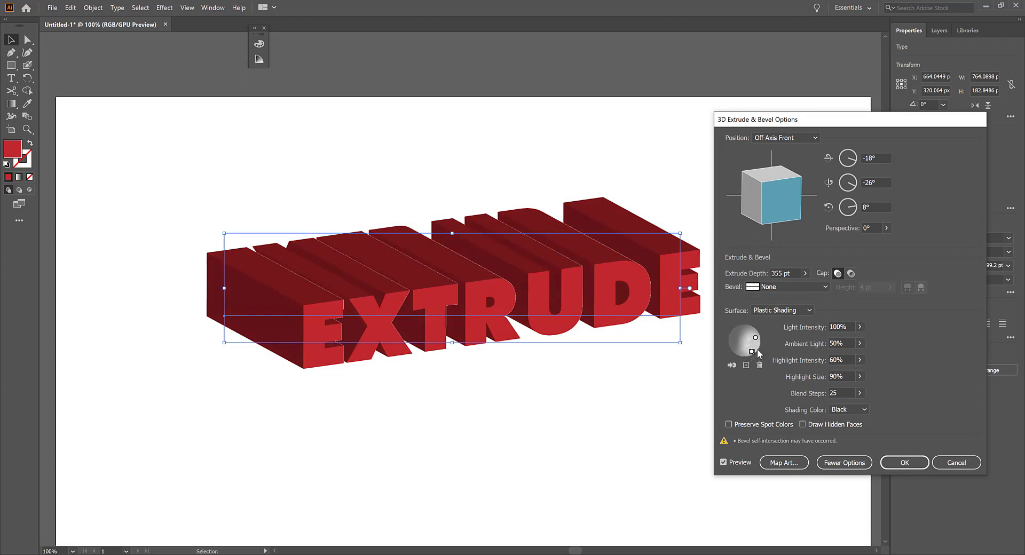
pyautogui.moveTo(753, 354); pyautogui.dragTo(752, 338)
pyautogui.click(746, 365)
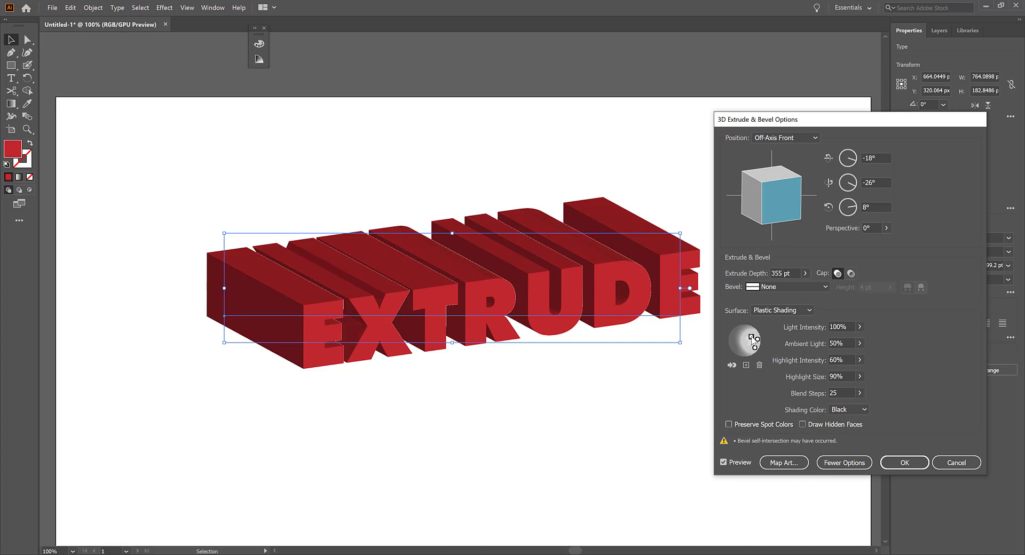
# - Try the Diffuse Shading, No Shading and Wireframe surfaces on the Off-Axis Front text, then return to Plastic Shading
pyautogui.click(801, 311)
pyautogui.click(796, 347)
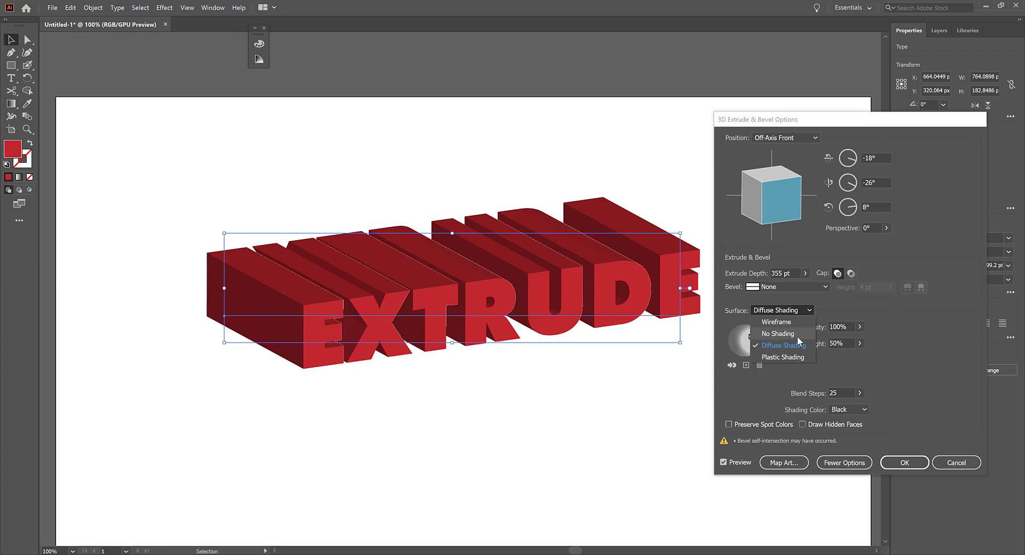
pyautogui.click(797, 335)
pyautogui.click(800, 314)
pyautogui.click(800, 322)
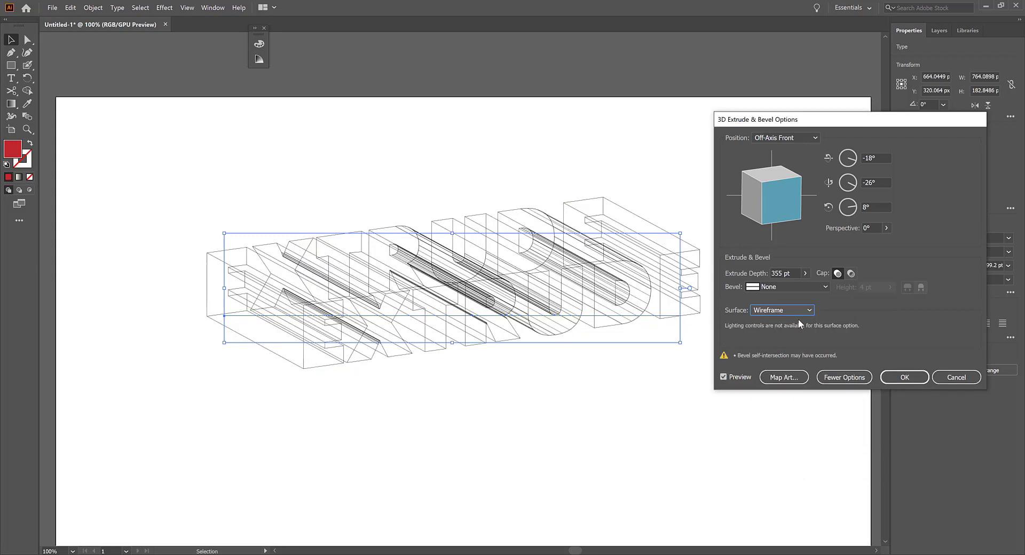
pyautogui.click(811, 311)
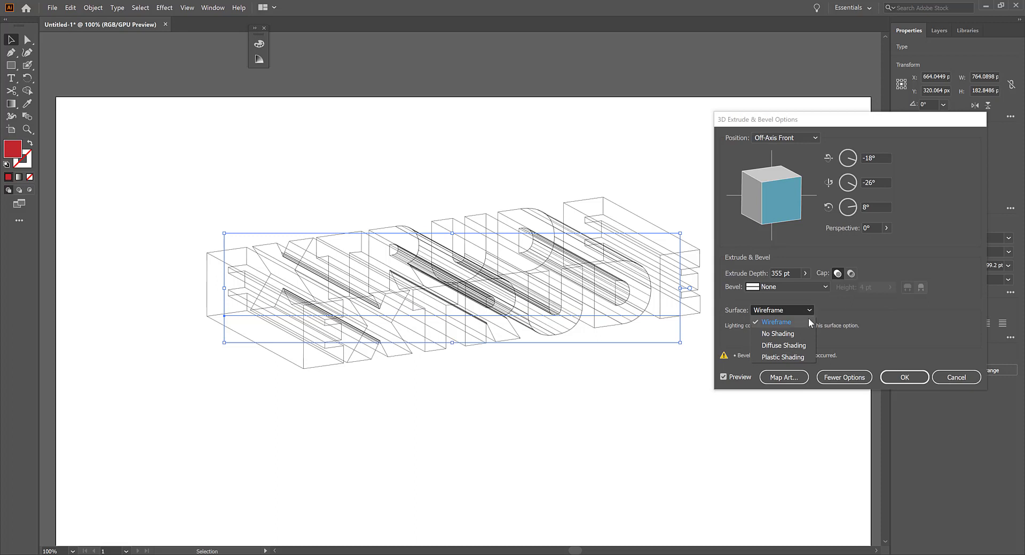
pyautogui.click(808, 356)
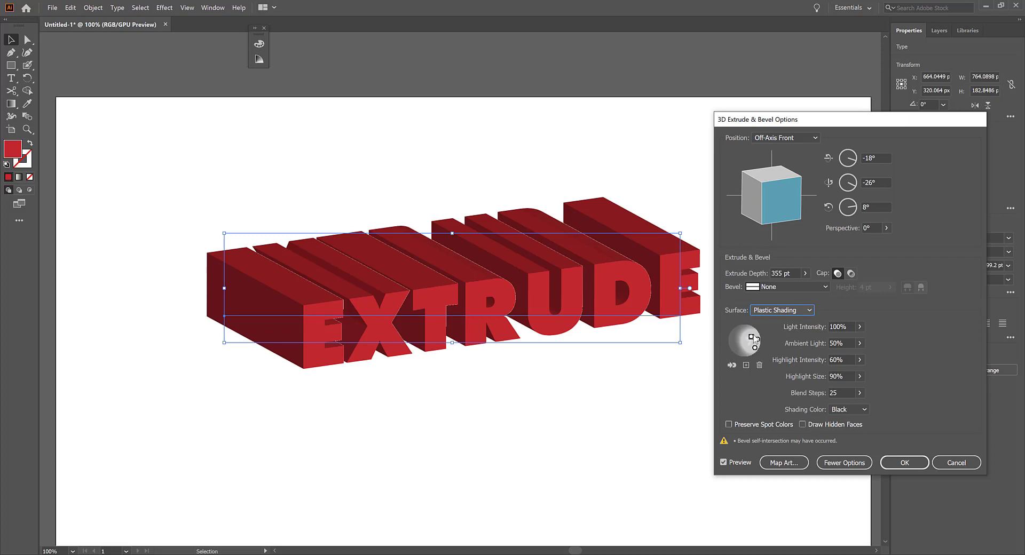
# - Delete two lights from the lighting sphere, keeping the one near its right edge, and add a new light at the centre
pyautogui.moveTo(752, 337); pyautogui.dragTo(749, 340)
pyautogui.click(761, 366)
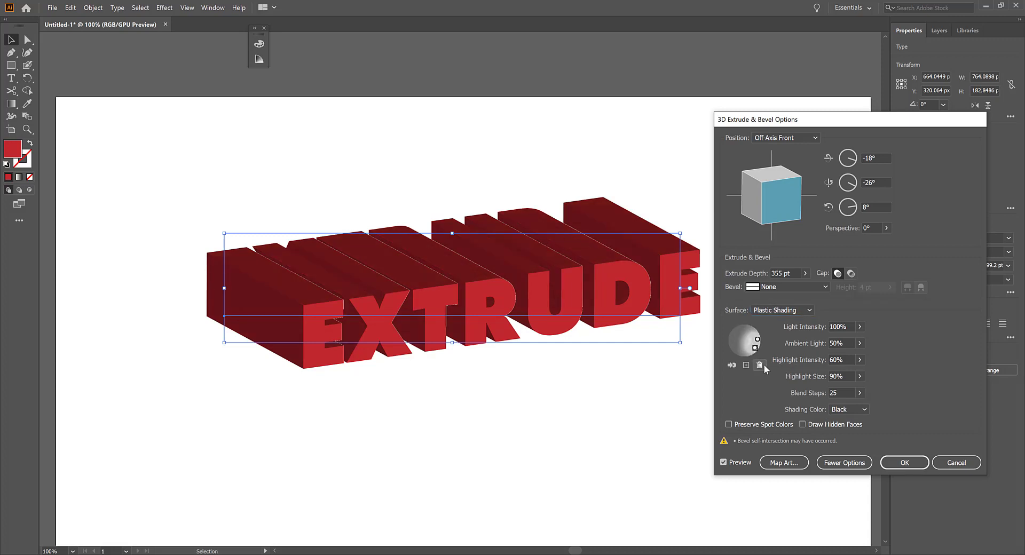
pyautogui.click(747, 365)
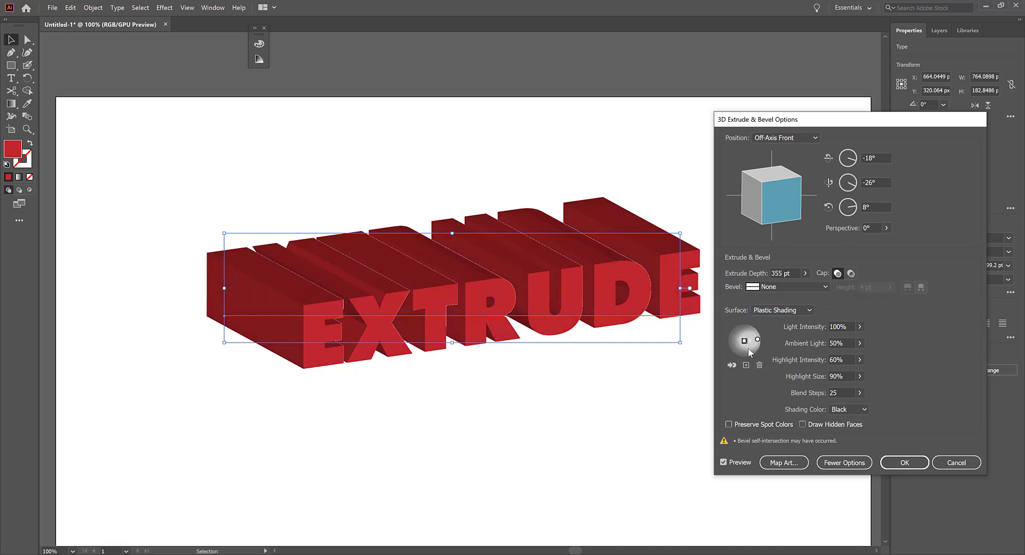
# - Move the light at the sphere's right edge behind the object and shift the front light to the right of the centre
pyautogui.click(758, 339)
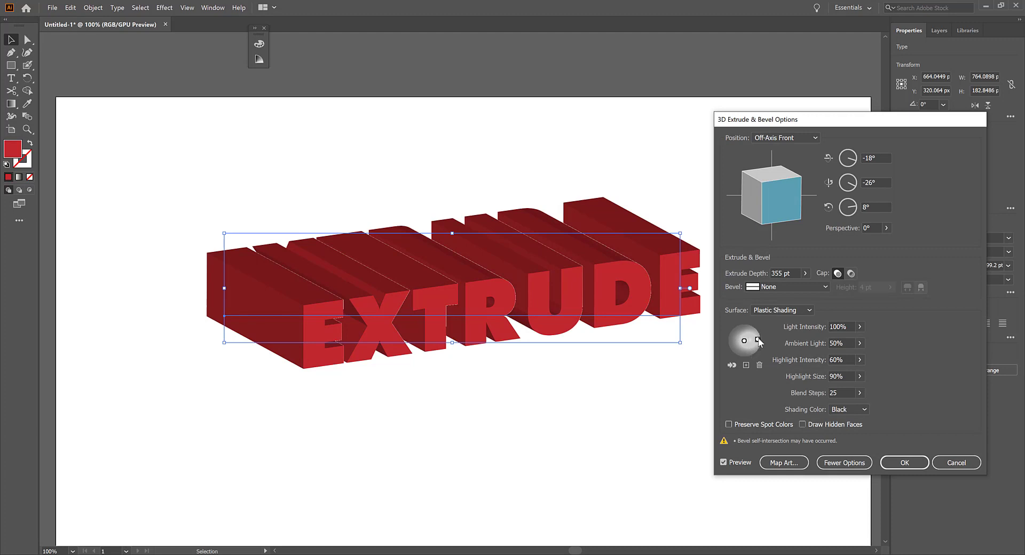
pyautogui.click(732, 365)
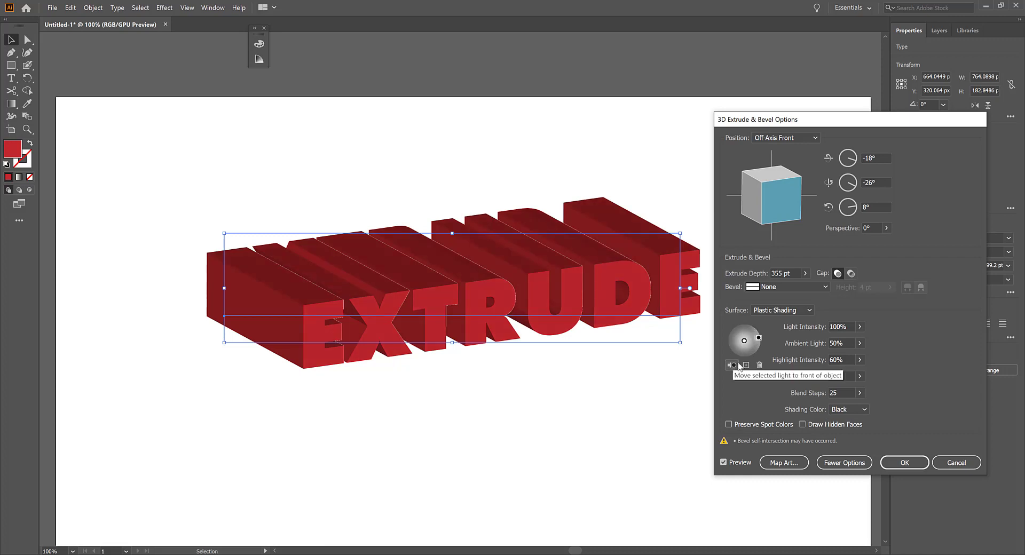
pyautogui.moveTo(761, 340)
pyautogui.mouseDown()
pyautogui.moveTo(744, 335)
pyautogui.moveTo(759, 337)
pyautogui.moveTo(764, 347)
pyautogui.moveTo(746, 335)
pyautogui.moveTo(749, 354)
pyautogui.moveTo(759, 342)
pyautogui.moveTo(755, 357)
pyautogui.moveTo(755, 343)
pyautogui.mouseUp()
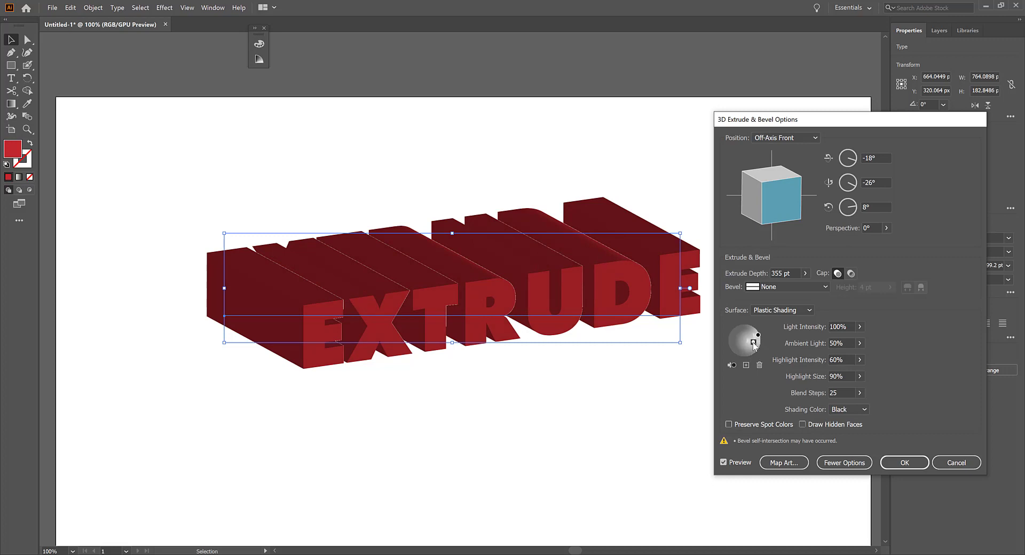
# - Set the ambient light to 39% and the highlight size to 67%
pyautogui.click(860, 343)
pyautogui.moveTo(840, 359); pyautogui.dragTo(834, 360)
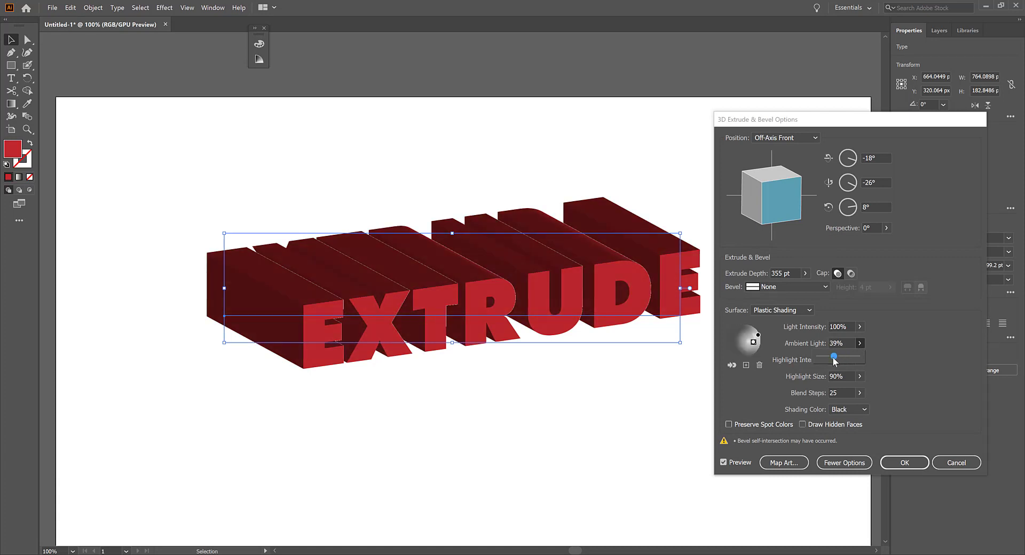
pyautogui.click(860, 376)
pyautogui.click(860, 378)
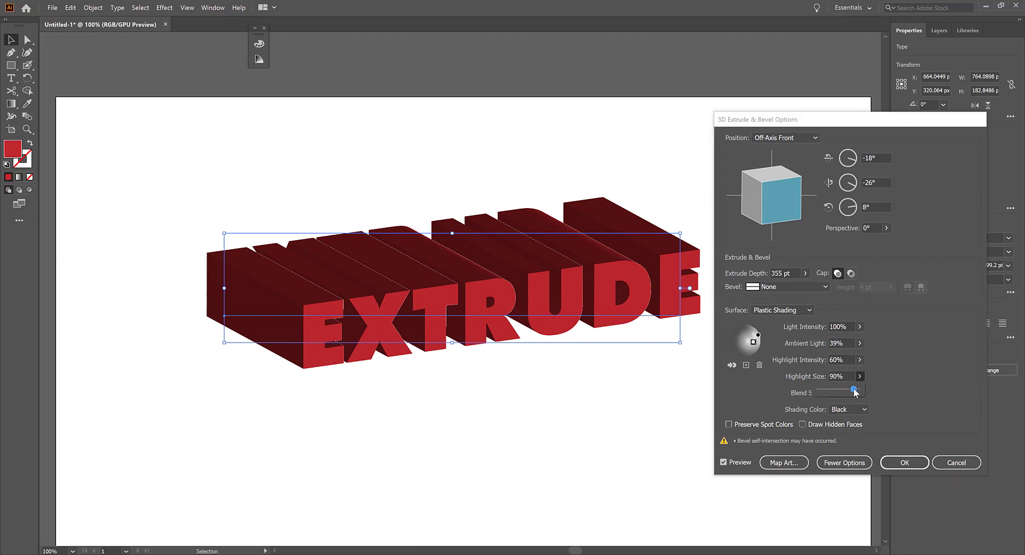
pyautogui.moveTo(855, 390); pyautogui.dragTo(845, 390)
pyautogui.click(864, 383)
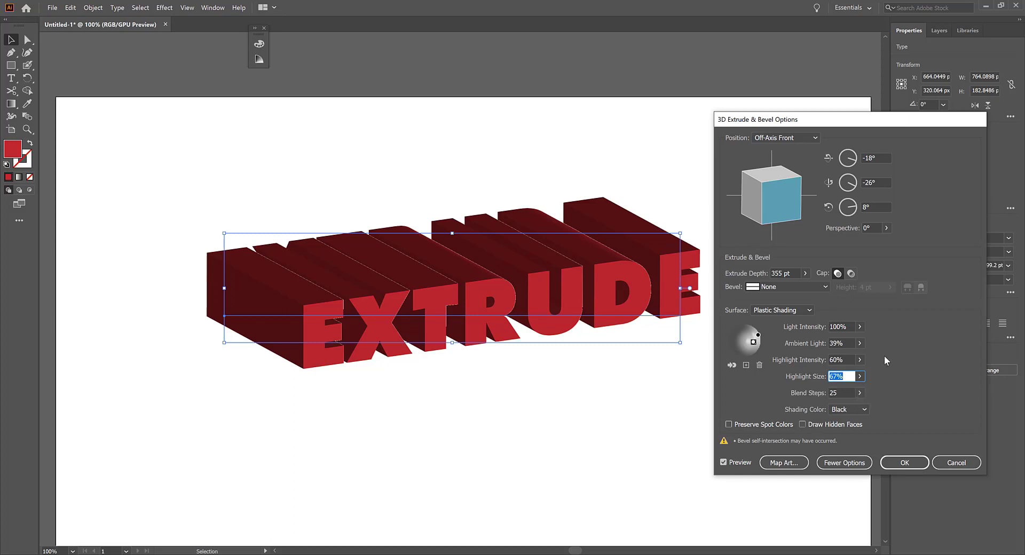
# - Try 18 blend steps for the shading, then lower the blend steps to 5
pyautogui.click(859, 393)
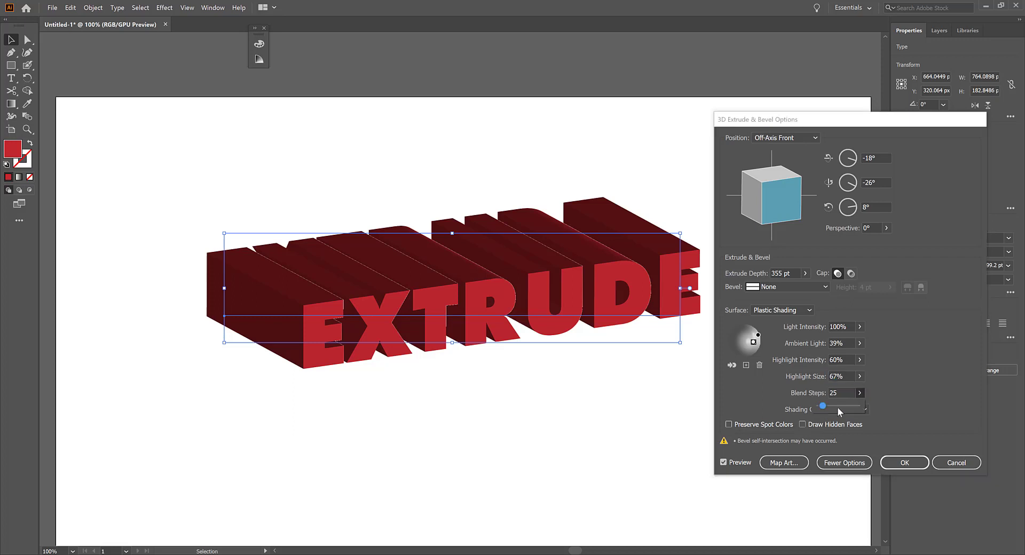
pyautogui.moveTo(820, 407); pyautogui.dragTo(823, 408)
pyautogui.click(724, 462)
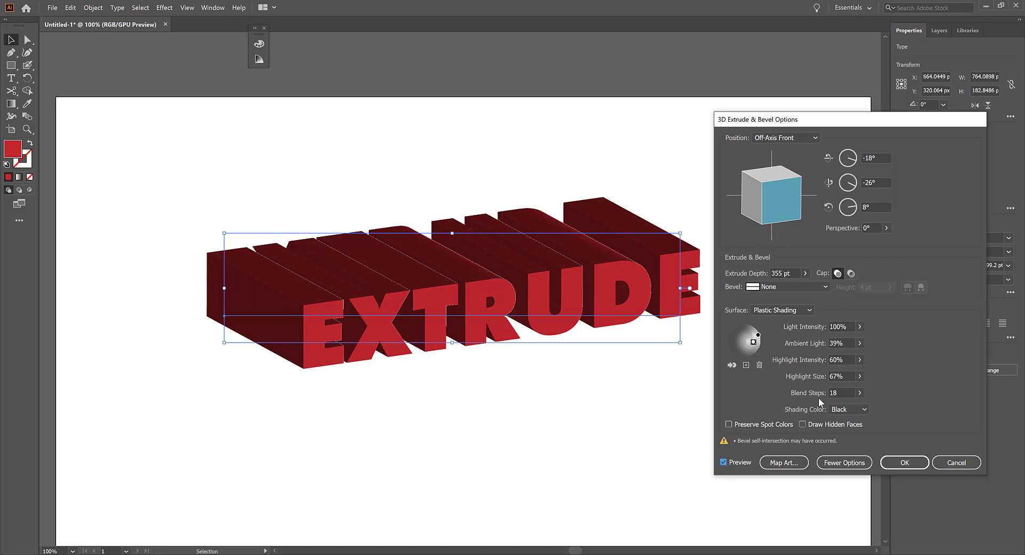
pyautogui.click(859, 393)
pyautogui.moveTo(835, 407); pyautogui.dragTo(821, 409)
pyautogui.click(842, 393)
pyautogui.press('Down')
pyautogui.press('Down')
pyautogui.press('Down')
# - Nudge the front light slightly on the lighting sphere and set the blend steps to 39
pyautogui.moveTo(753, 341); pyautogui.dragTo(752, 340)
pyautogui.click(860, 393)
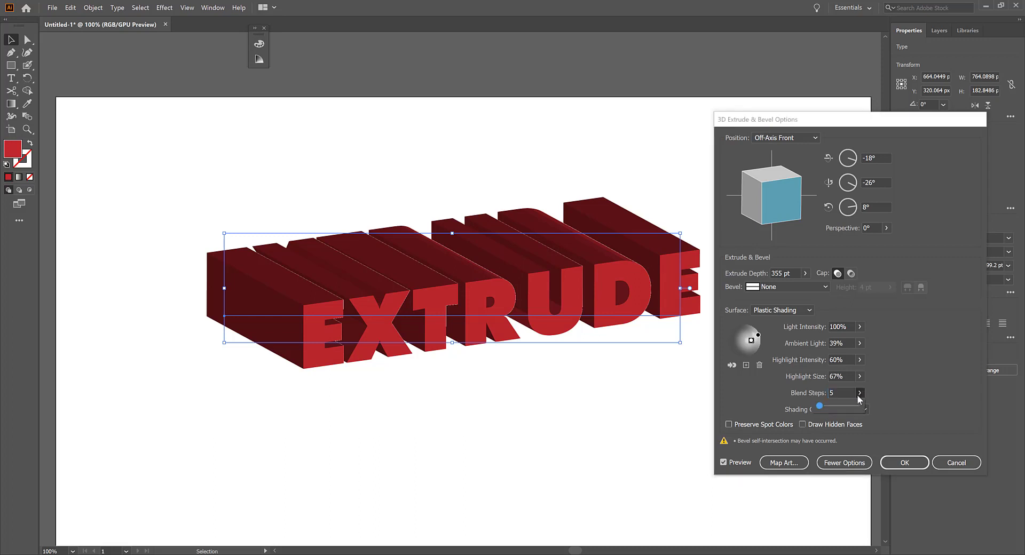
pyautogui.moveTo(823, 408)
pyautogui.mouseDown()
pyautogui.moveTo(866, 409)
pyautogui.moveTo(825, 409)
pyautogui.mouseUp()
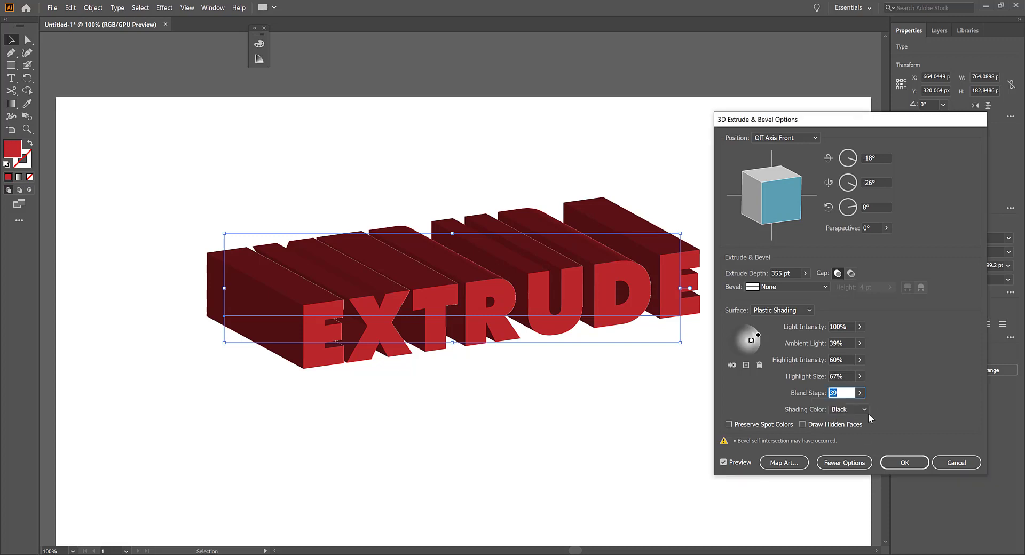
# - Try a custom red (FF0000) shading color, look at its color picker without changing it, and return the shading color to Black
pyautogui.click(862, 410)
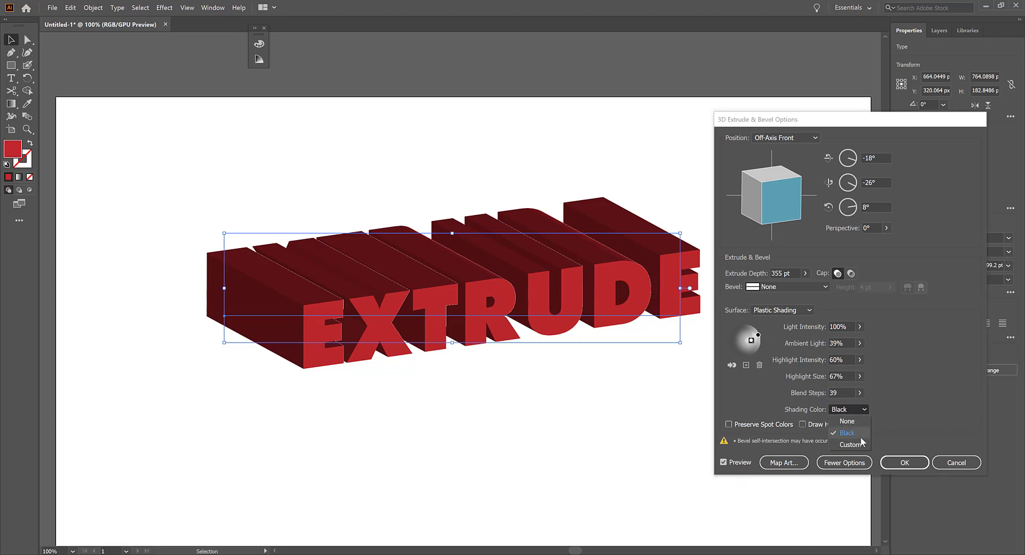
pyautogui.click(860, 443)
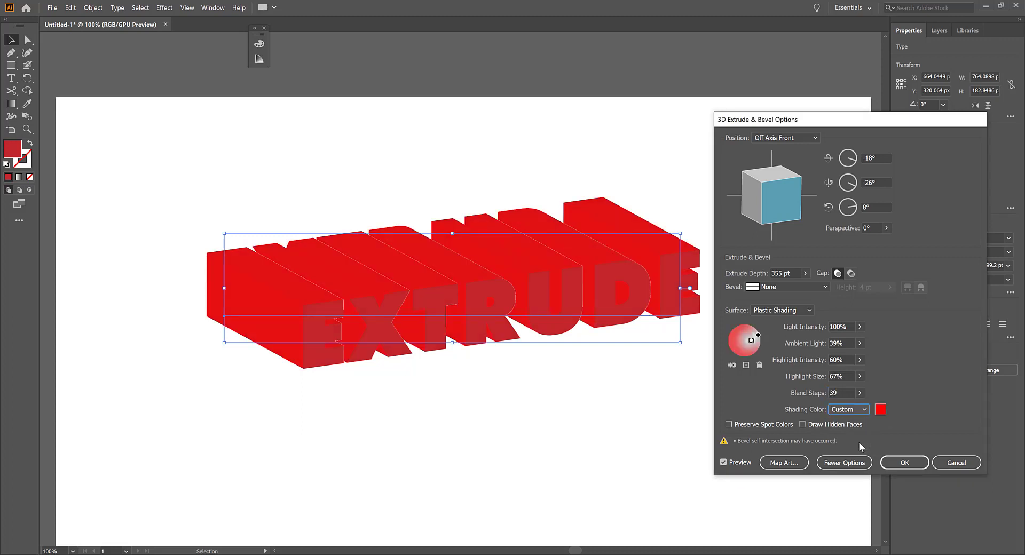
pyautogui.click(881, 409)
pyautogui.press('Return')
pyautogui.click(880, 409)
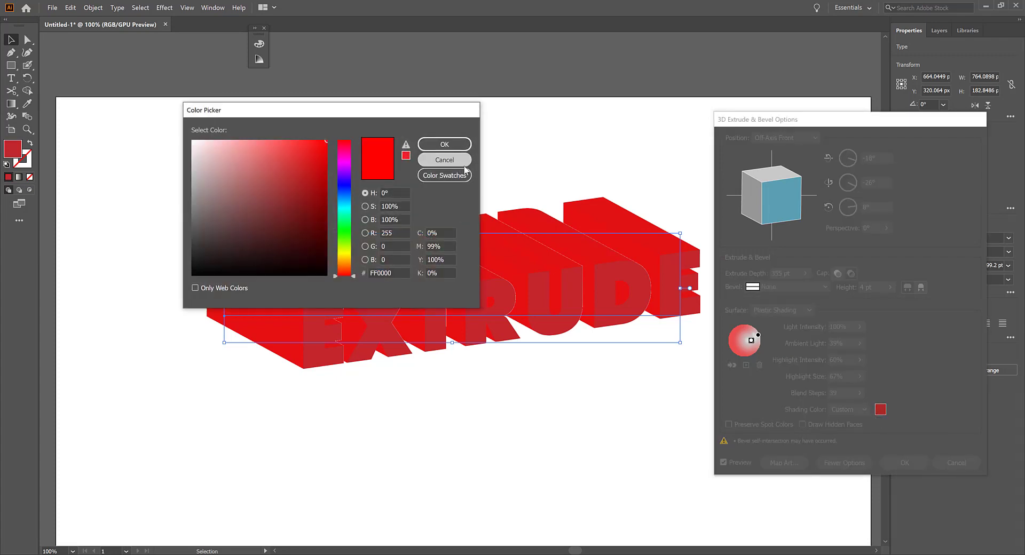
pyautogui.click(464, 165)
pyautogui.click(860, 408)
pyautogui.click(856, 431)
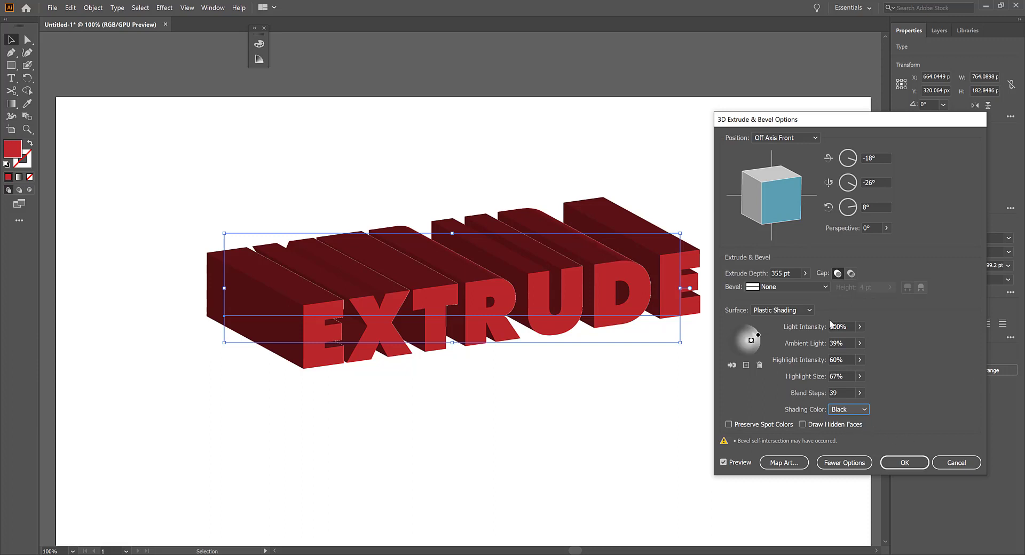
# - Set the extrusion's perspective to 93° and apply the 3D Extrude & Bevel settings to the EXTRUDE text
pyautogui.click(886, 228)
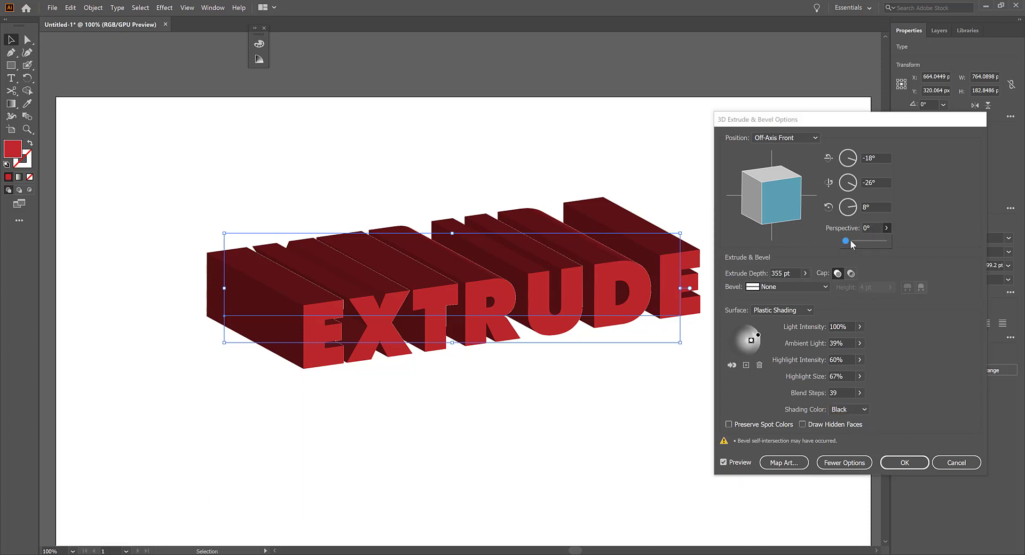
pyautogui.moveTo(851, 244); pyautogui.dragTo(869, 243)
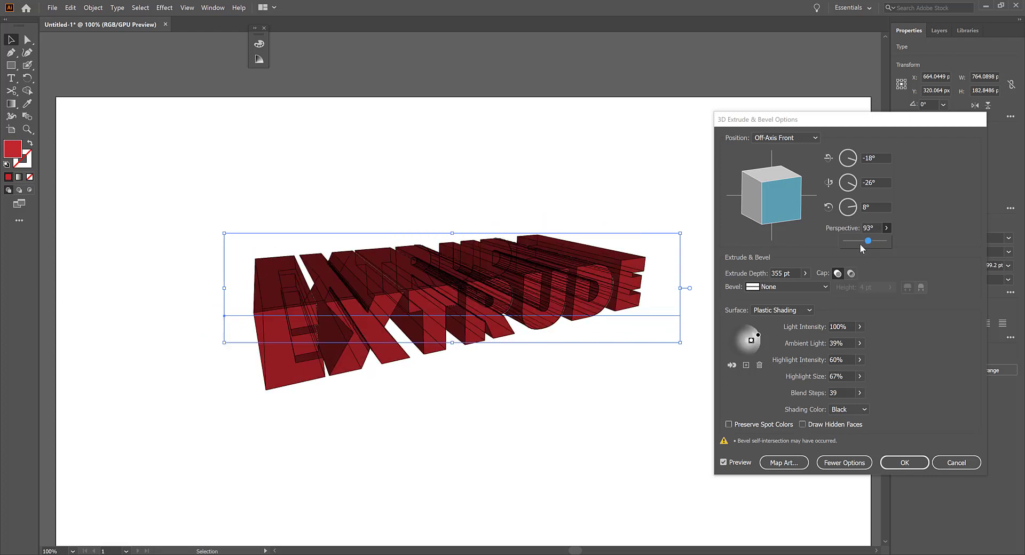
pyautogui.click(904, 463)
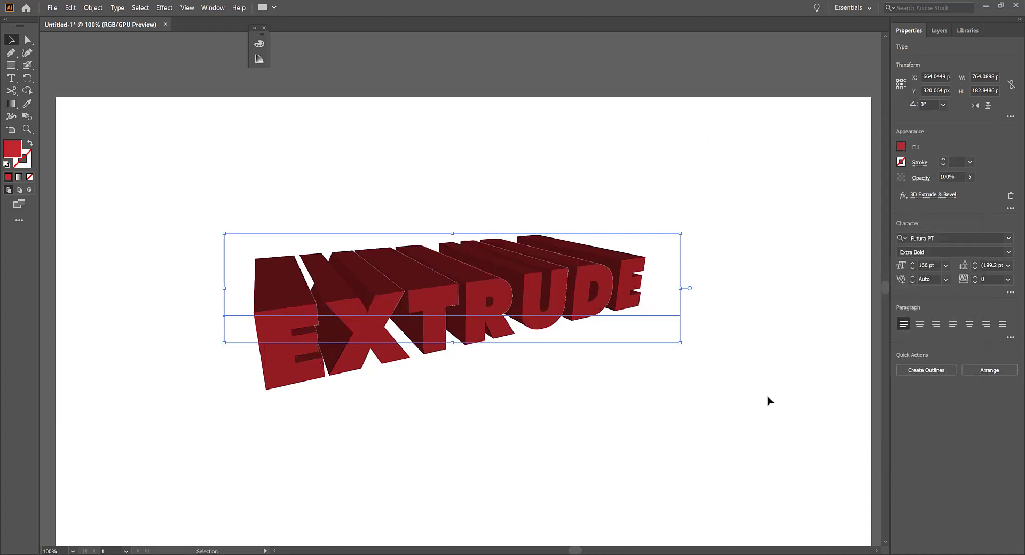
pyautogui.click(689, 388)
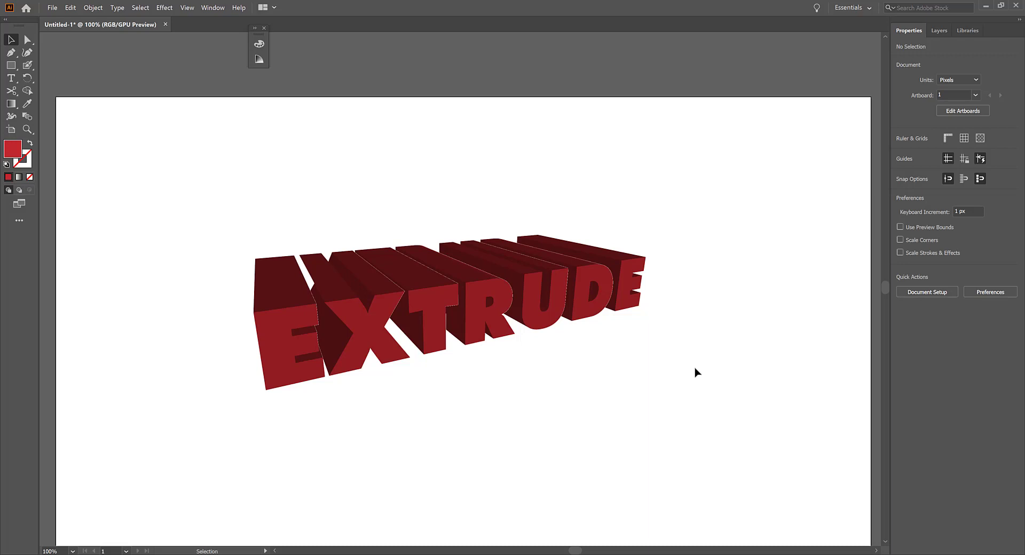
# - Replace the EXTRUDE text with CAT and scale it up to about 311 pt
pyautogui.doubleClick(458, 292)
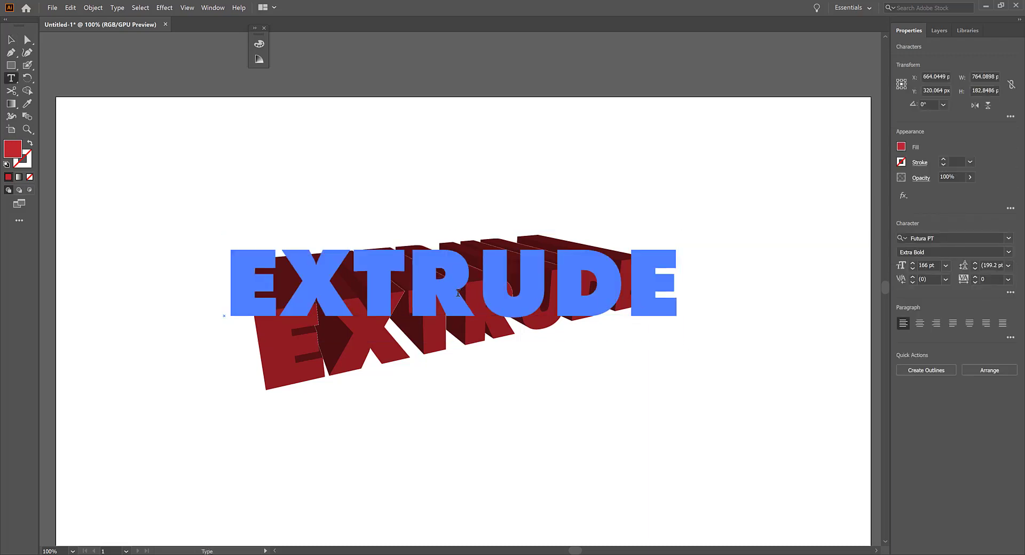
pyautogui.moveTo(228, 283); pyautogui.dragTo(767, 278)
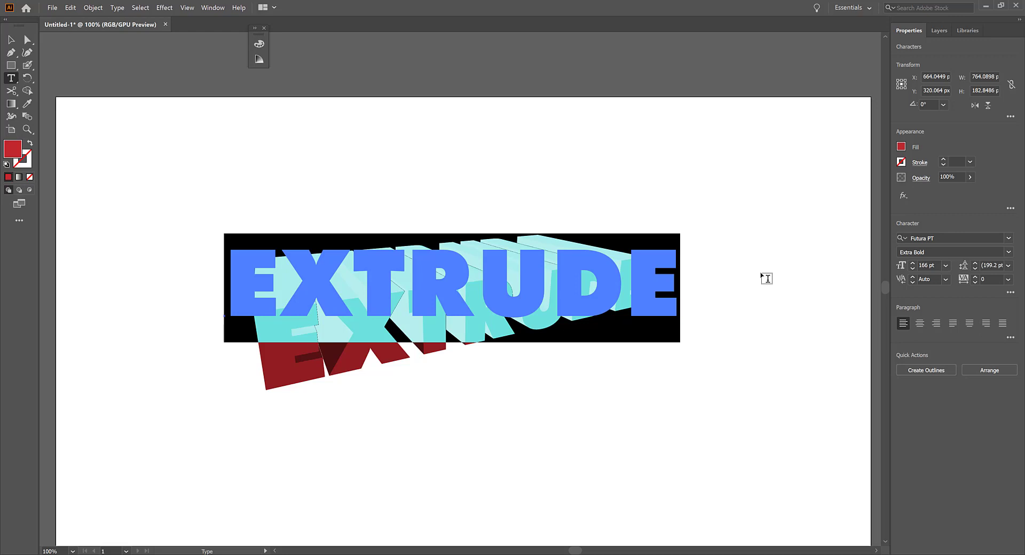
pyautogui.write('CAT')
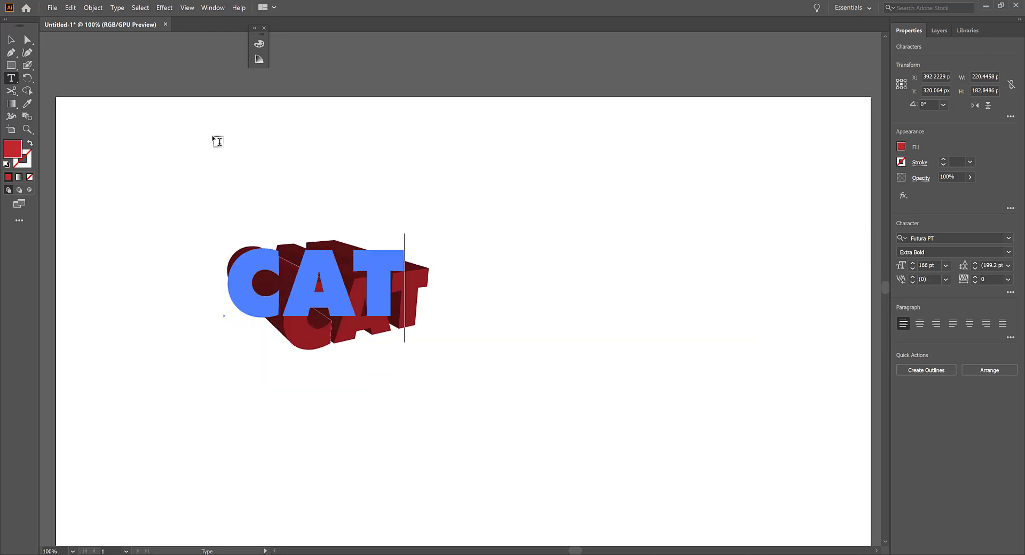
pyautogui.click(12, 40)
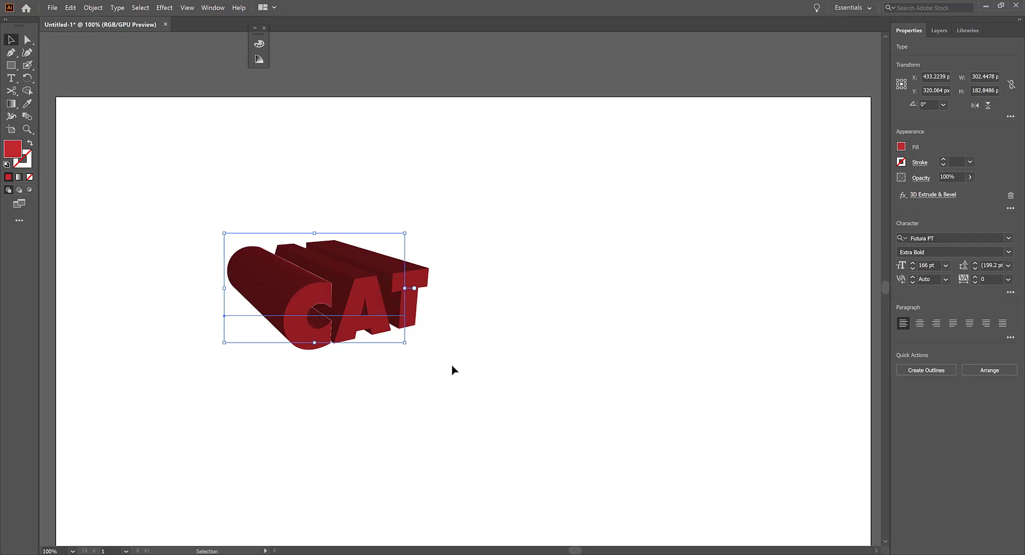
pyautogui.moveTo(405, 342); pyautogui.dragTo(542, 436)
pyautogui.click(606, 398)
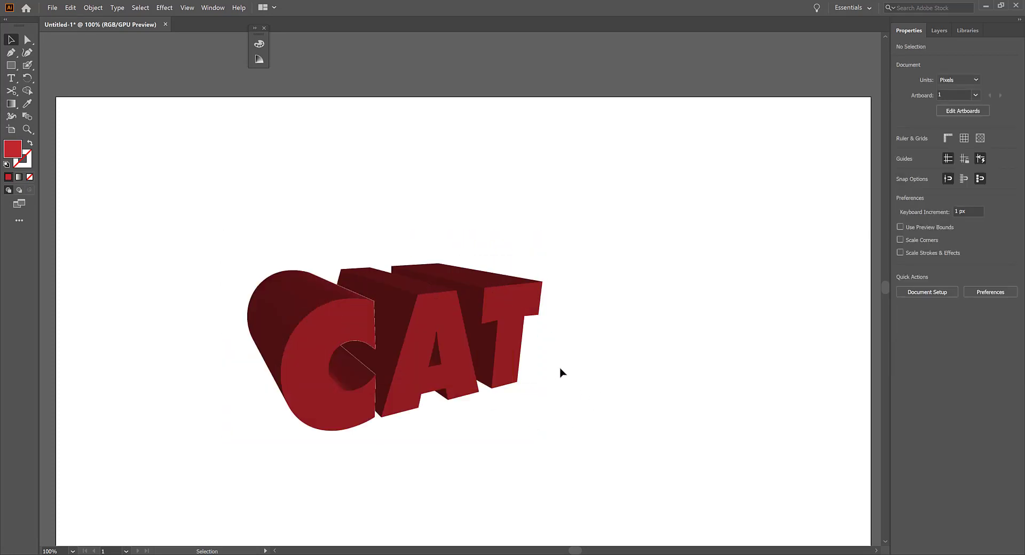
# - Select all the CAT letters and try a white (FFFFFF) stroke on them
pyautogui.doubleClick(435, 335)
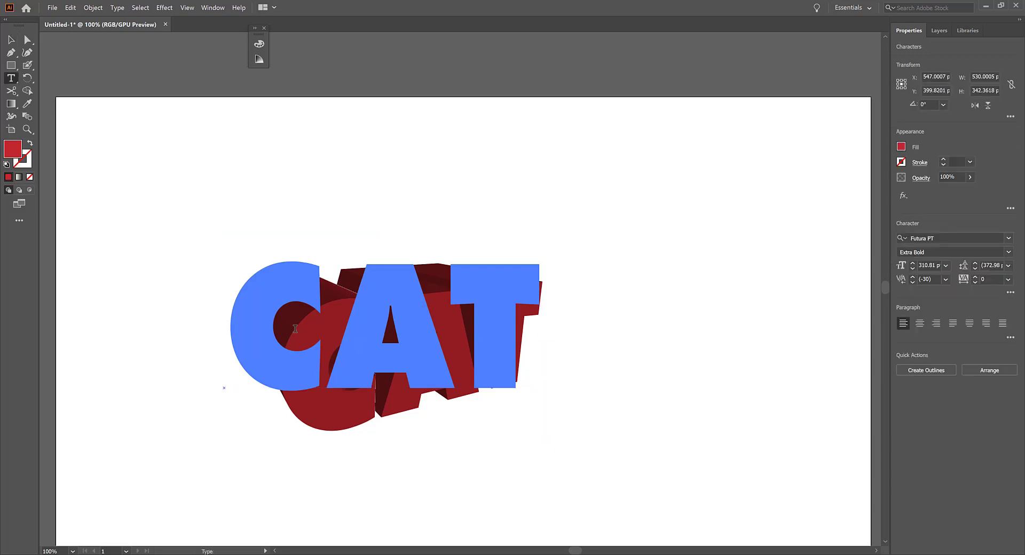
pyautogui.moveTo(325, 333); pyautogui.dragTo(597, 318)
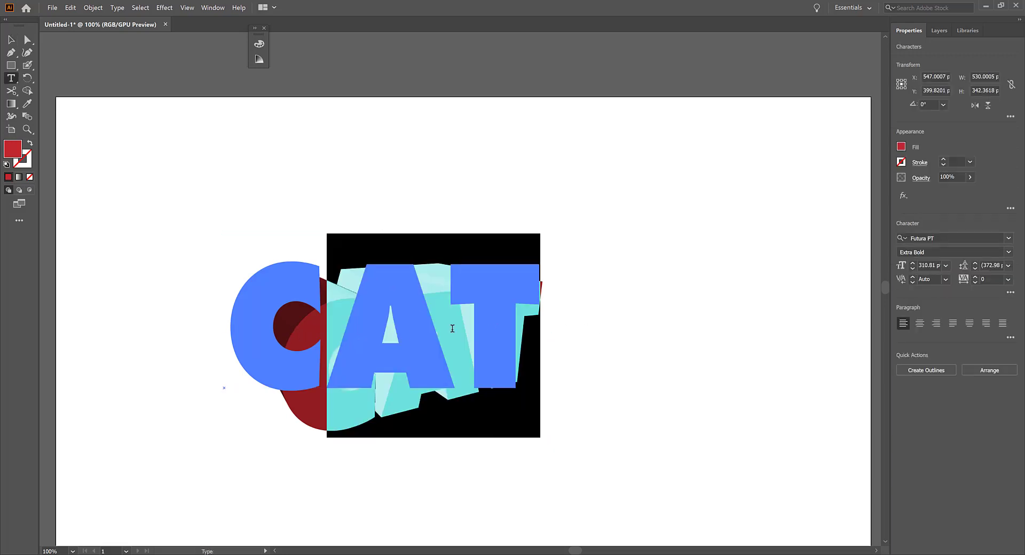
pyautogui.moveTo(212, 309); pyautogui.dragTo(585, 329)
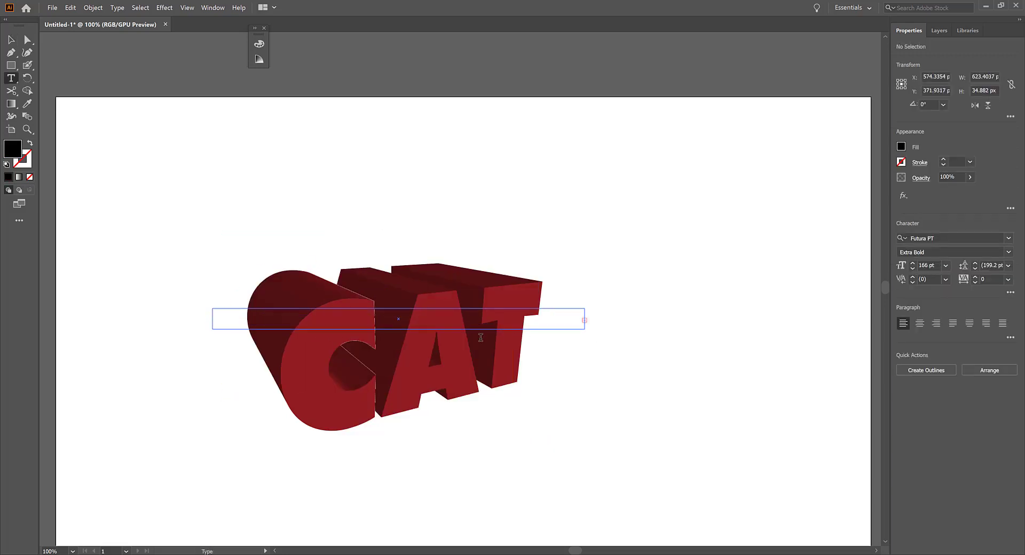
pyautogui.click(430, 347)
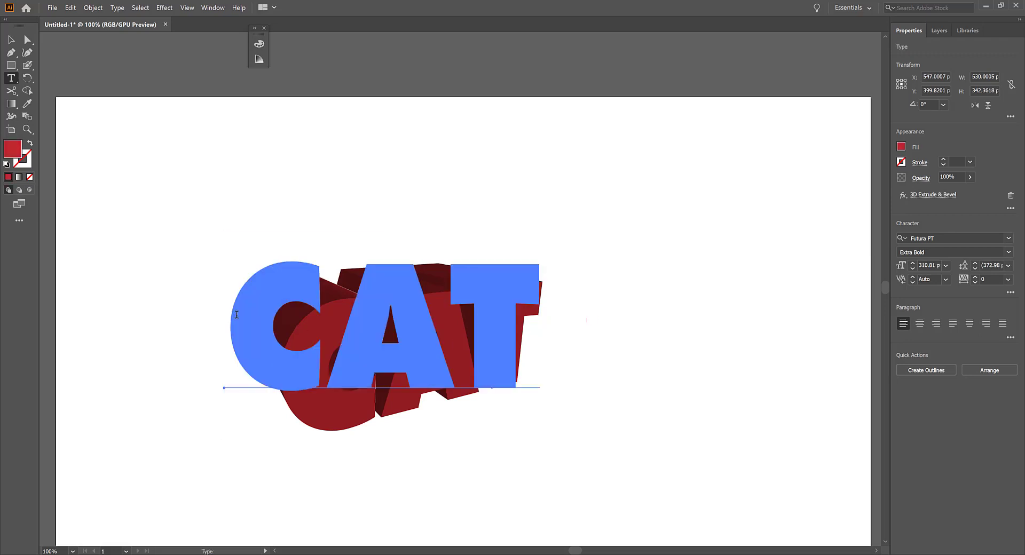
pyautogui.moveTo(236, 314); pyautogui.dragTo(628, 320)
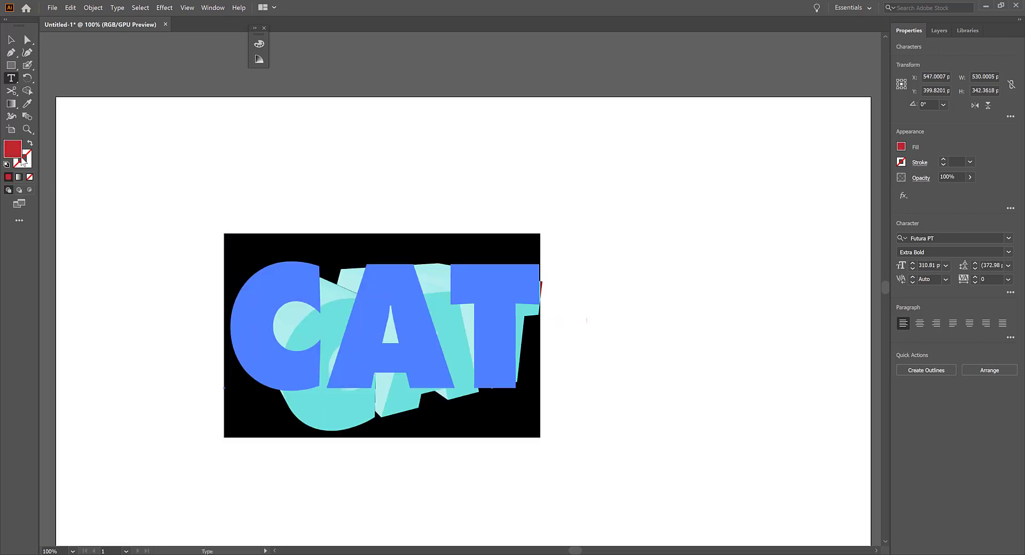
pyautogui.doubleClick(23, 161)
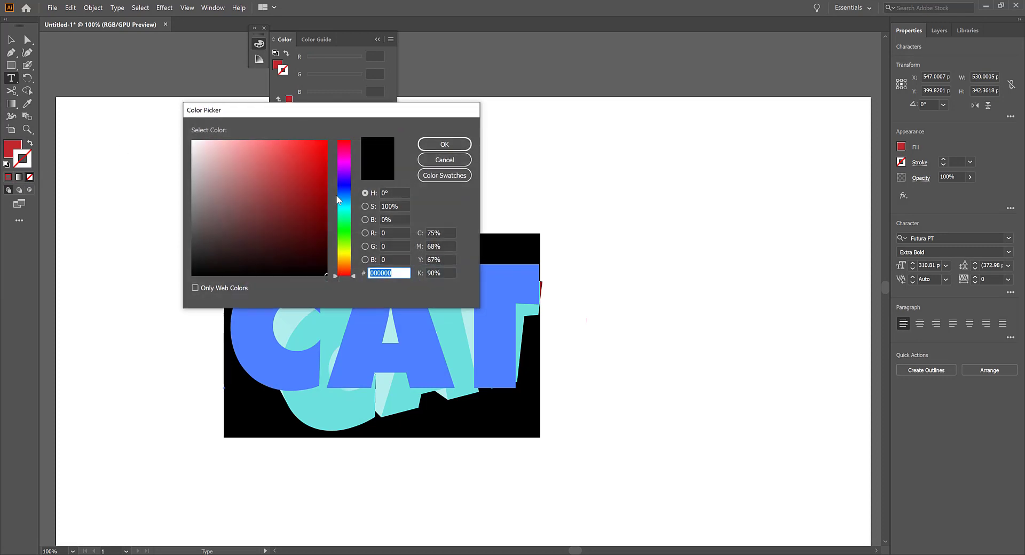
pyautogui.moveTo(314, 210); pyautogui.dragTo(333, 286)
pyautogui.click(444, 144)
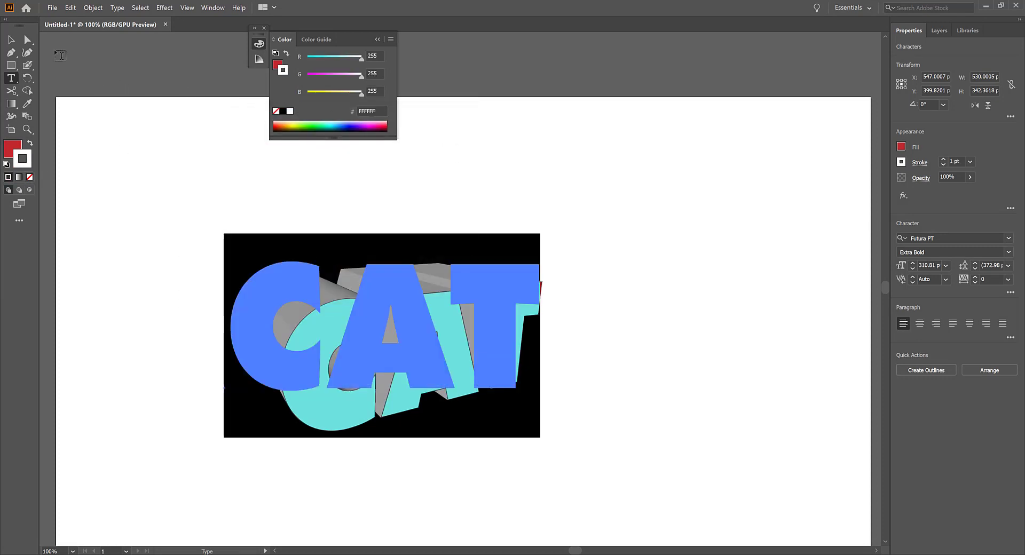
pyautogui.click(11, 40)
pyautogui.click(157, 115)
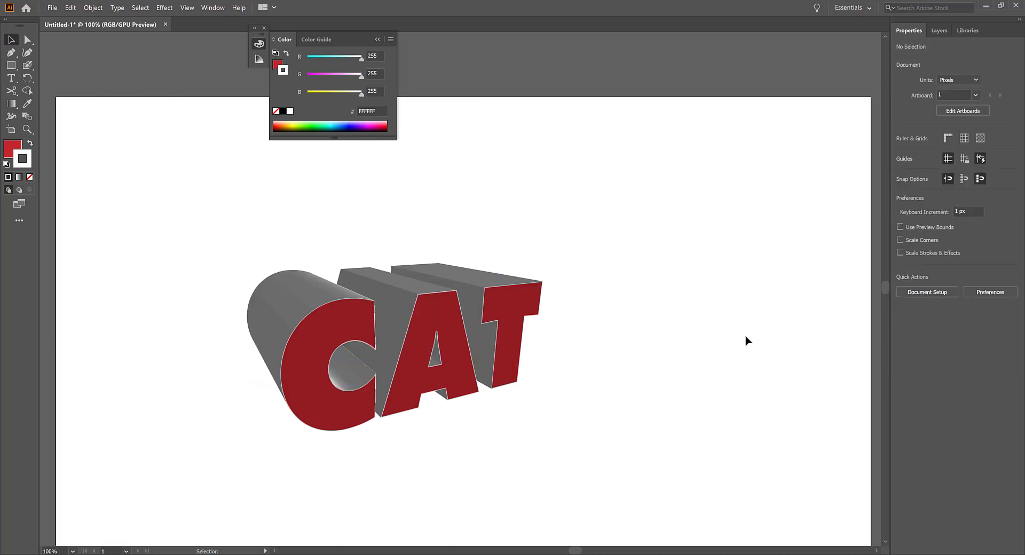
# - Try a black (000000) stroke on the CAT text
pyautogui.doubleClick(24, 161)
pyautogui.write('000000')
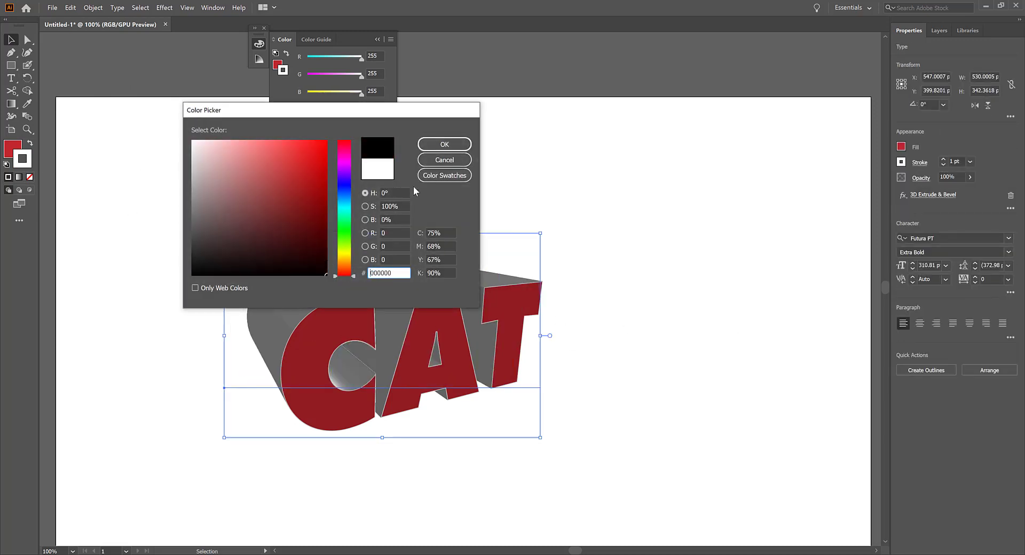
pyautogui.click(445, 144)
pyautogui.click(650, 235)
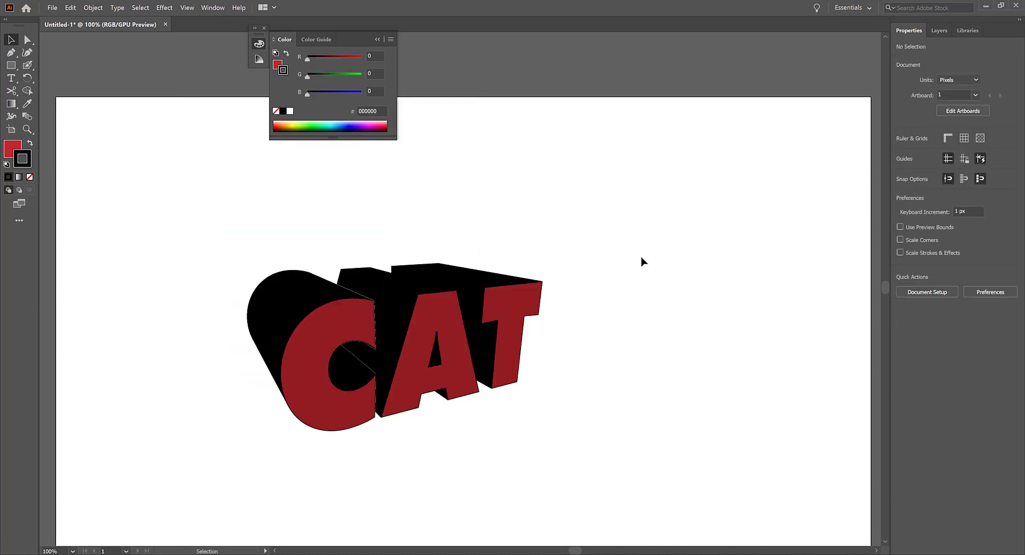
# - Set the CAT text's stroke color to dark gray 565656
pyautogui.click(522, 298)
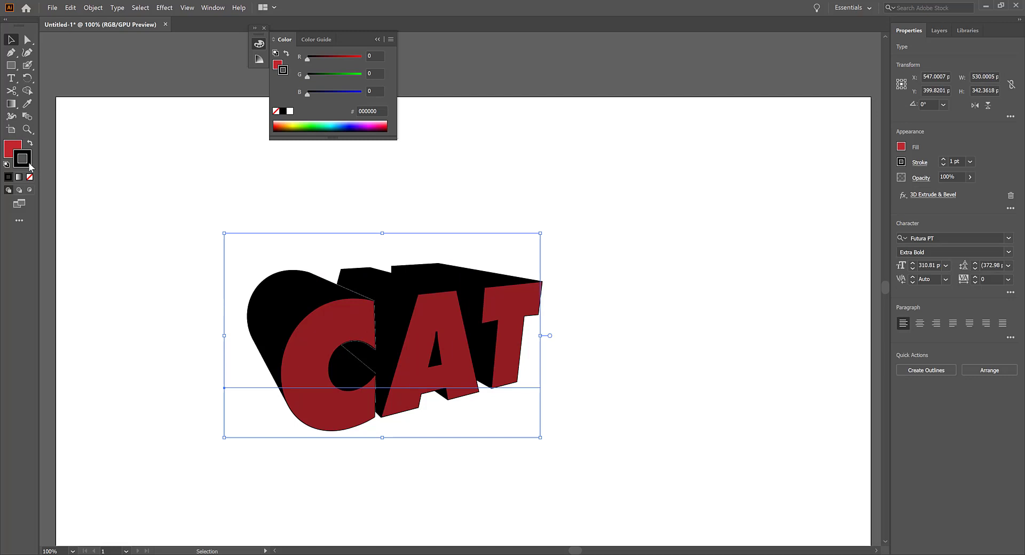
pyautogui.doubleClick(28, 165)
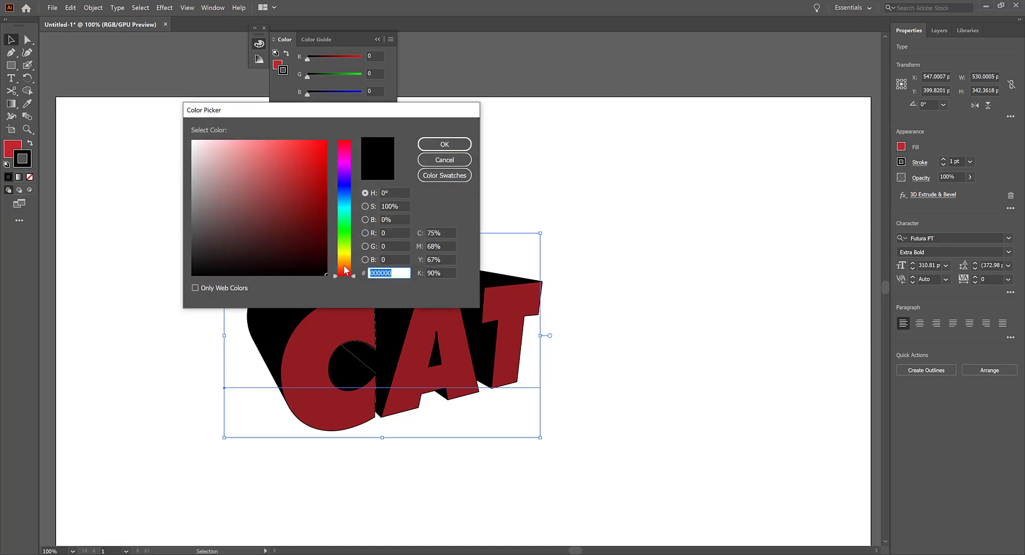
pyautogui.write('565656')
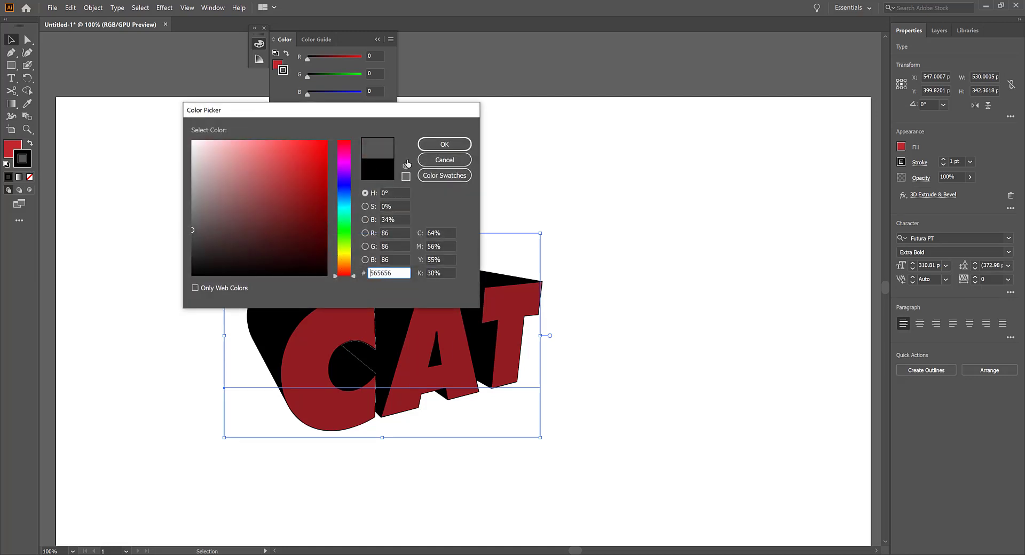
pyautogui.click(441, 149)
pyautogui.click(596, 178)
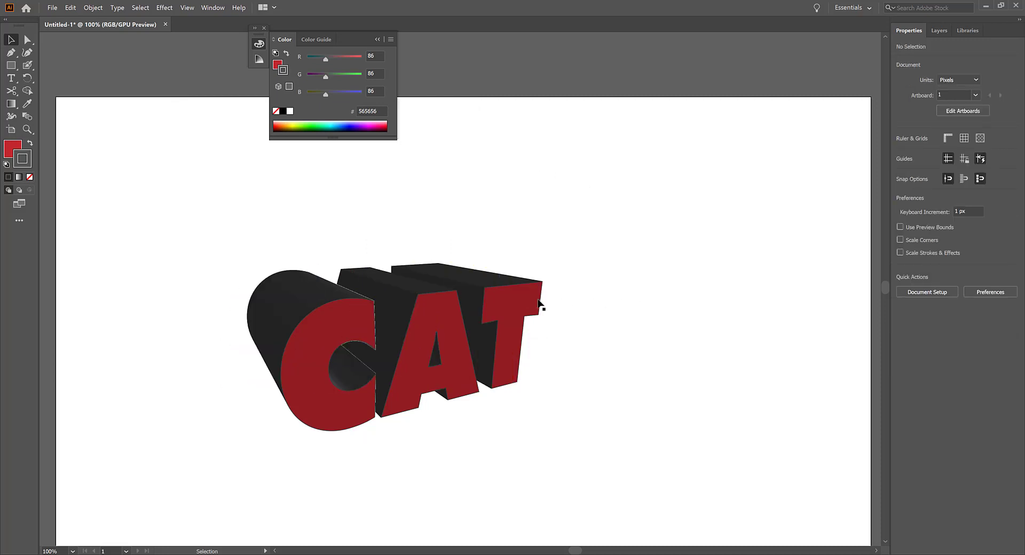
# - Make a second copy of the extruded CAT text and expand the appearance of the lower-left one
pyautogui.click(487, 323)
pyautogui.moveTo(486, 323); pyautogui.dragTo(389, 342)
pyautogui.click(93, 7)
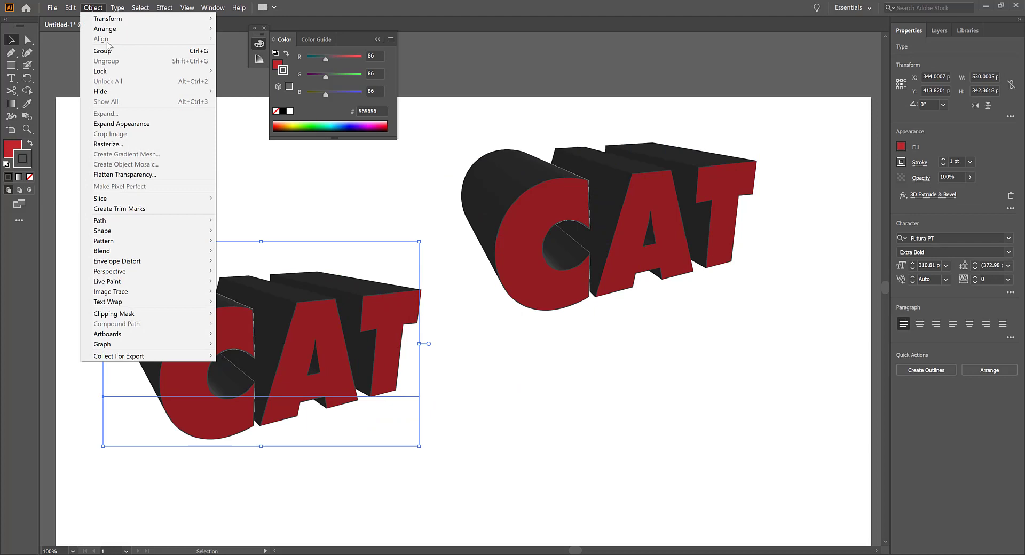
pyautogui.click(151, 124)
pyautogui.click(531, 377)
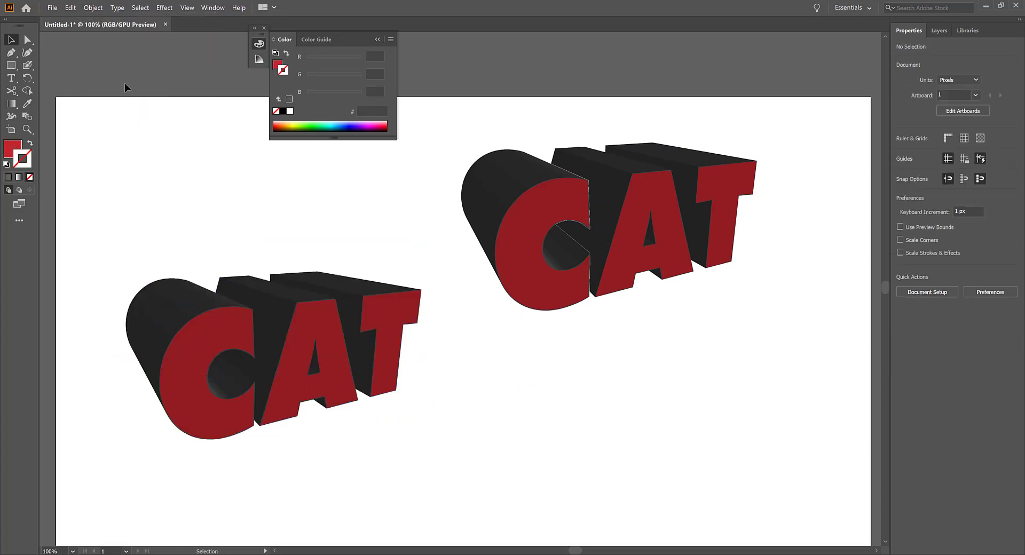
# - Cut the red front faces of C, A and T from the expanded artwork and paste them in front
pyautogui.click(27, 38)
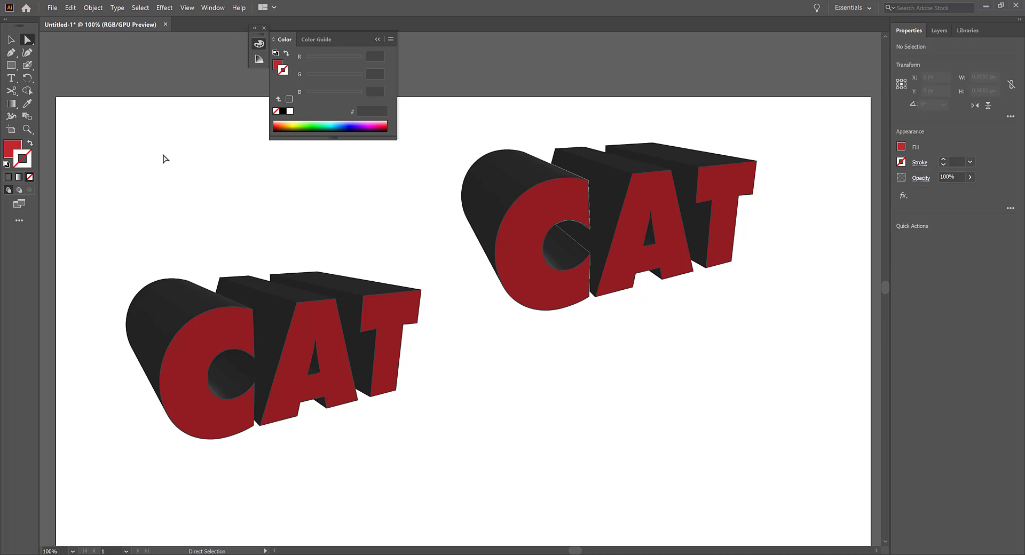
pyautogui.click(232, 340)
pyautogui.keyDown('shift'); pyautogui.click(331, 348); pyautogui.keyUp('shift')
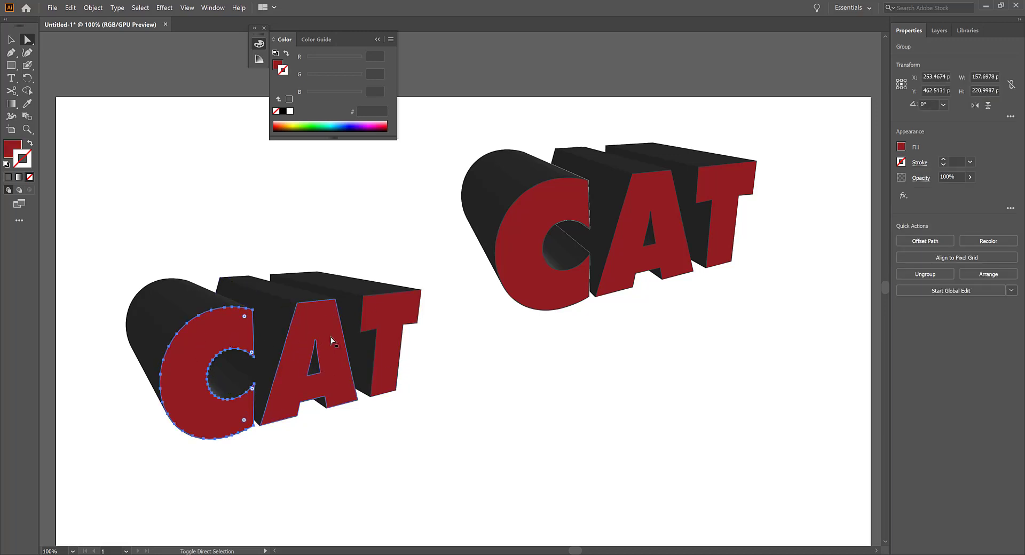
pyautogui.keyDown('shift'); pyautogui.click(392, 318); pyautogui.keyUp('shift')
pyautogui.press('ctrl')
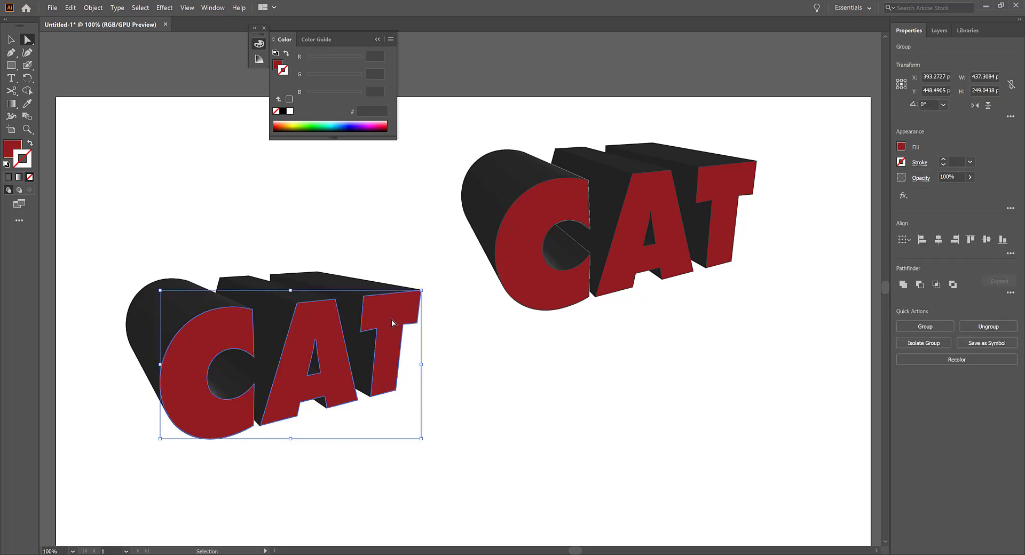
pyautogui.press('Delete')
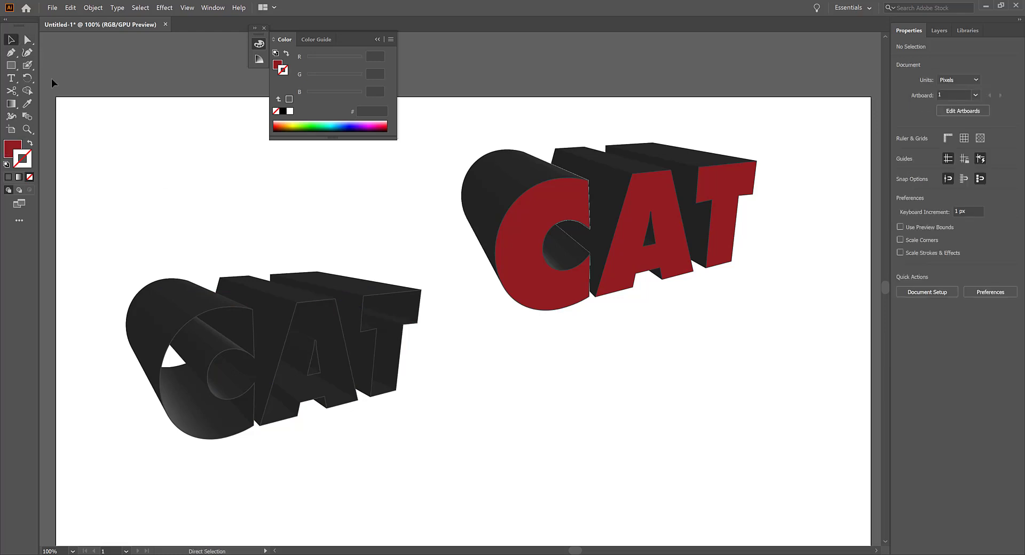
pyautogui.hotkey('ctrl', 'f')
pyautogui.click(159, 211)
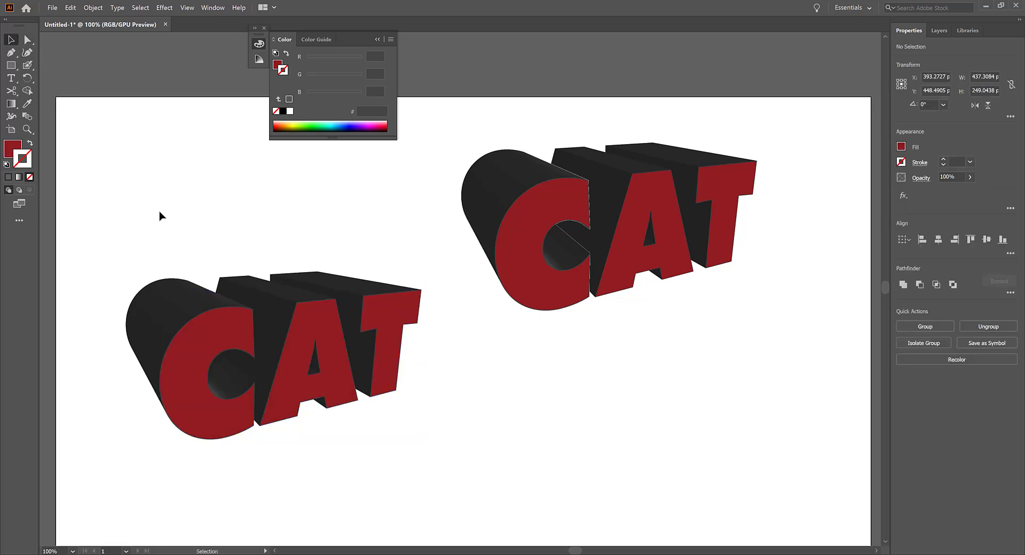
# - Ungroup the expanded CAT artwork and unite its pieces into a single dark compound shape
pyautogui.moveTo(104, 218); pyautogui.dragTo(426, 458)
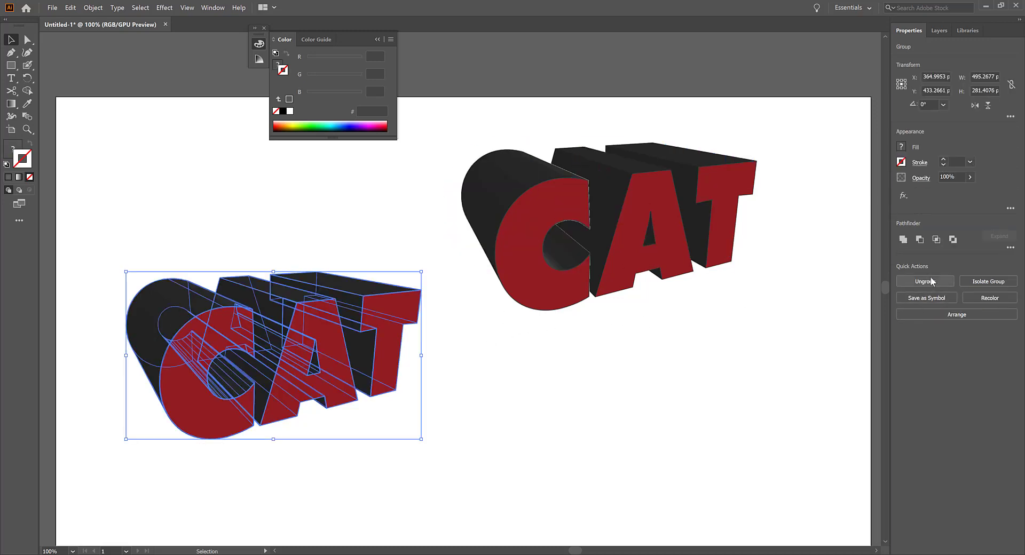
pyautogui.click(926, 281)
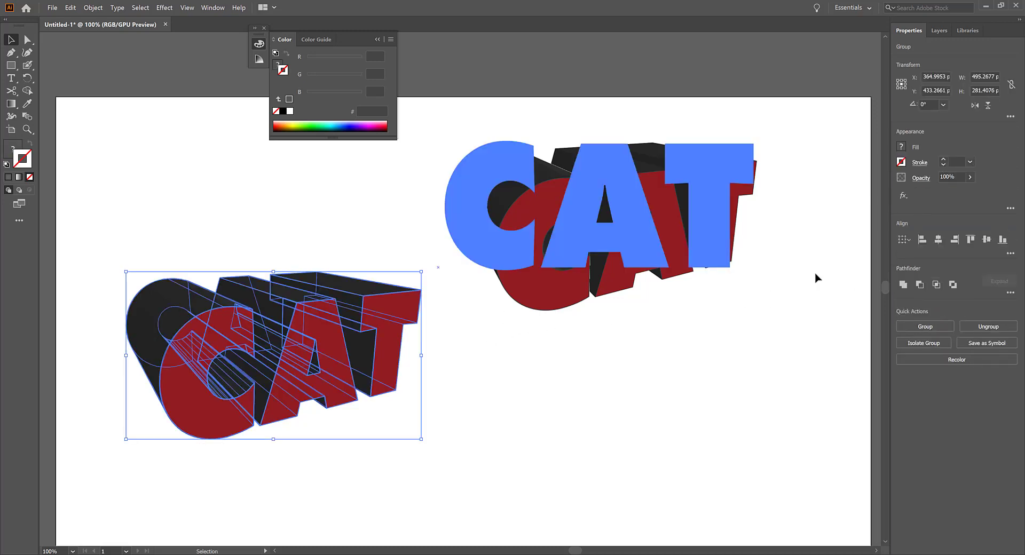
pyautogui.click(903, 285)
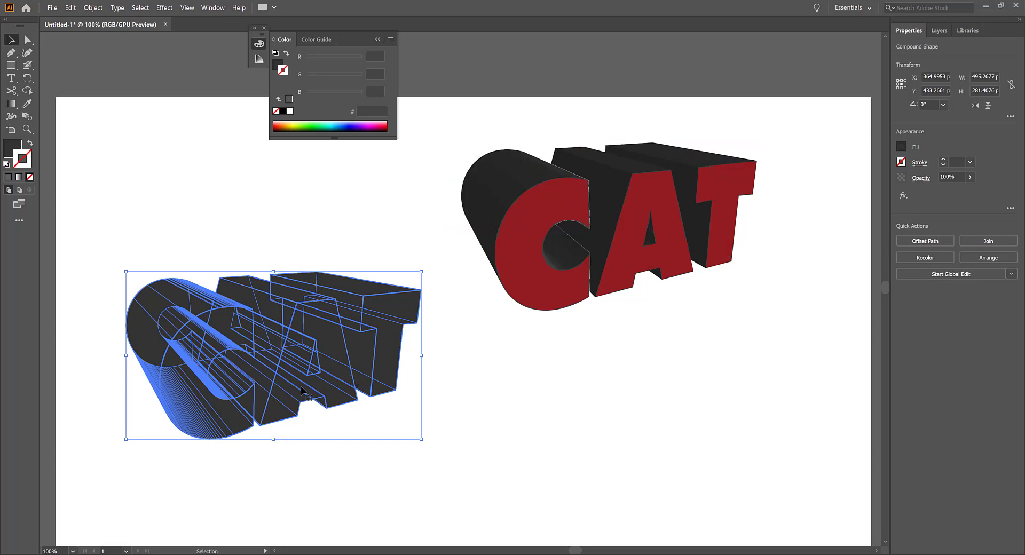
# - Paste the red letter faces in front of the united dark shape
pyautogui.click(514, 396)
pyautogui.hotkey('ctrl', 'f')
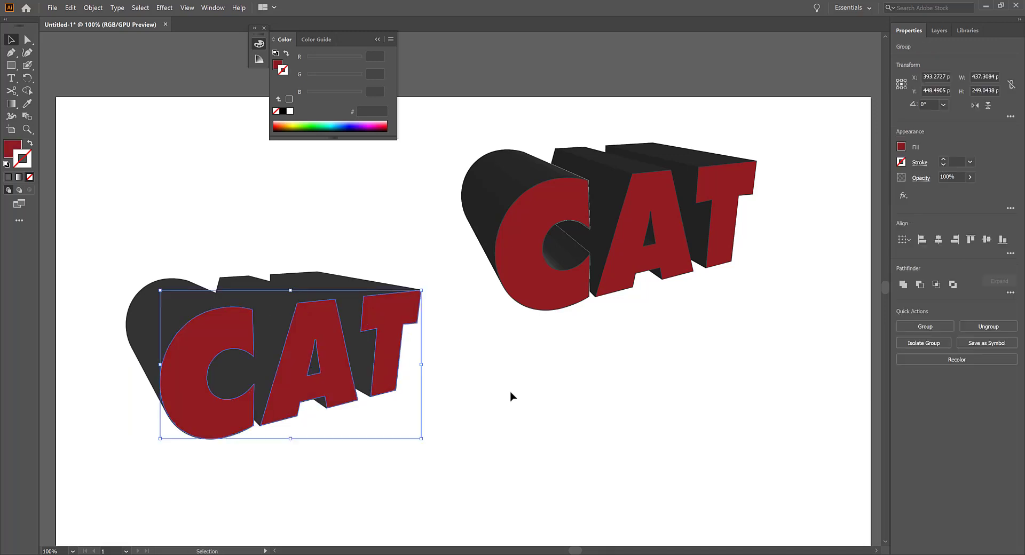
pyautogui.click(487, 388)
# - Try moving the red C, A and T faces up off the dark extrusion, and undo the move
pyautogui.click(263, 307)
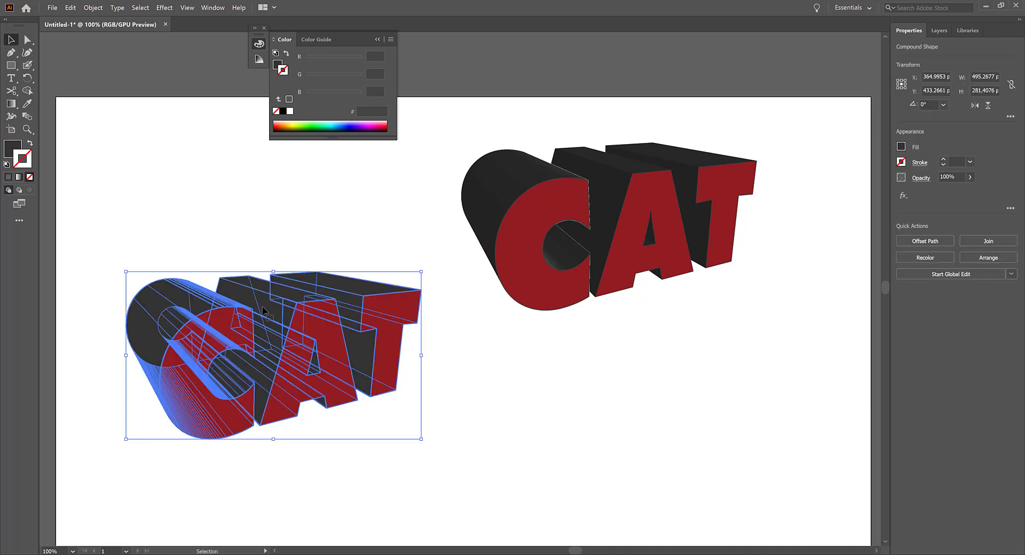
pyautogui.click(338, 335)
pyautogui.click(404, 317)
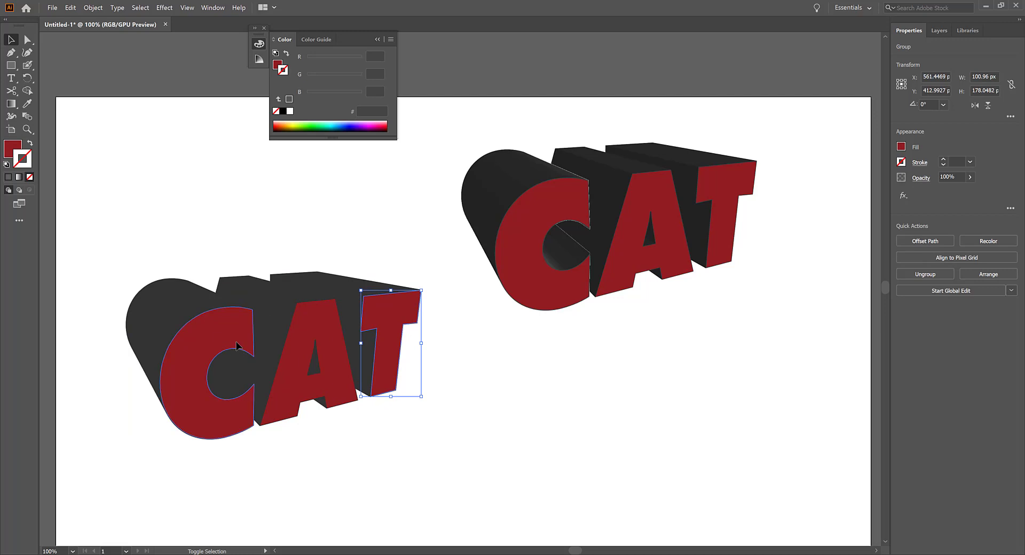
pyautogui.keyDown('shift'); pyautogui.click(234, 378); pyautogui.keyUp('shift')
pyautogui.moveTo(324, 321); pyautogui.dragTo(319, 240)
pyautogui.hotkey('ctrl', 'z')
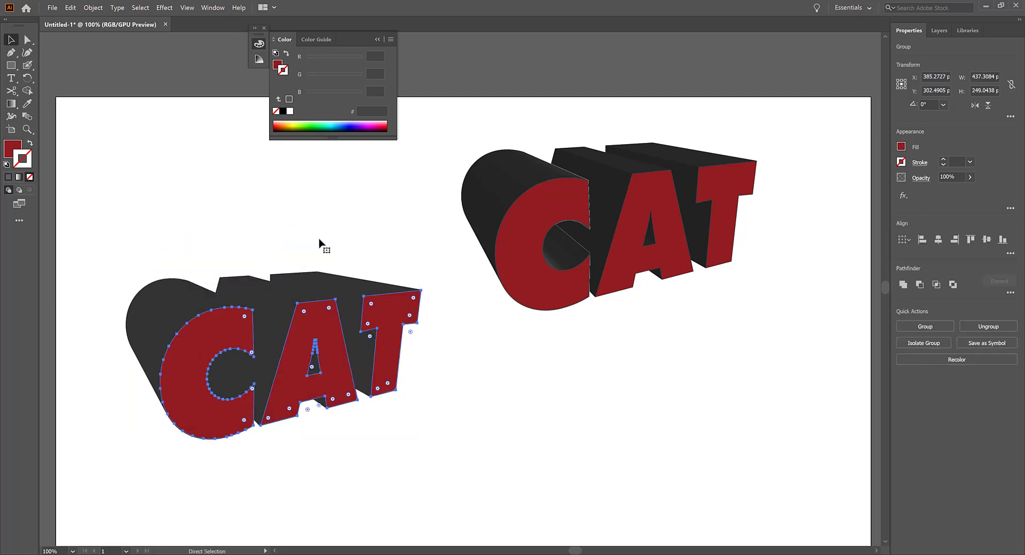
pyautogui.click(509, 393)
pyautogui.click(258, 314)
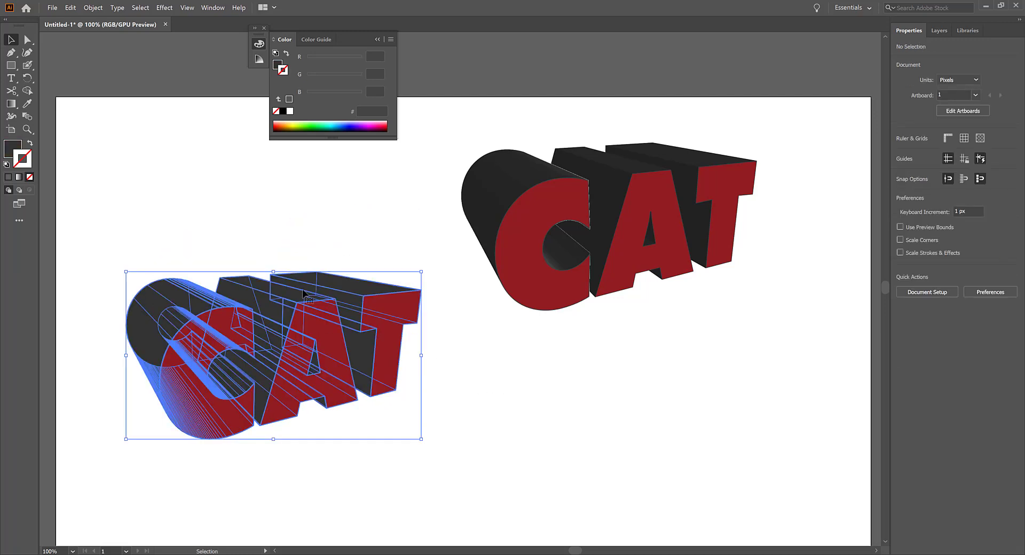
pyautogui.click(538, 376)
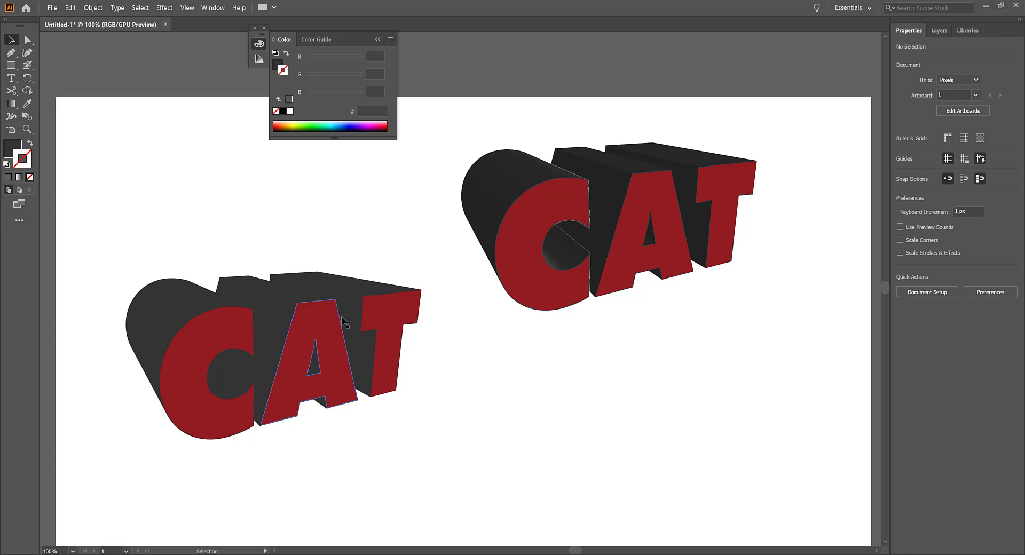